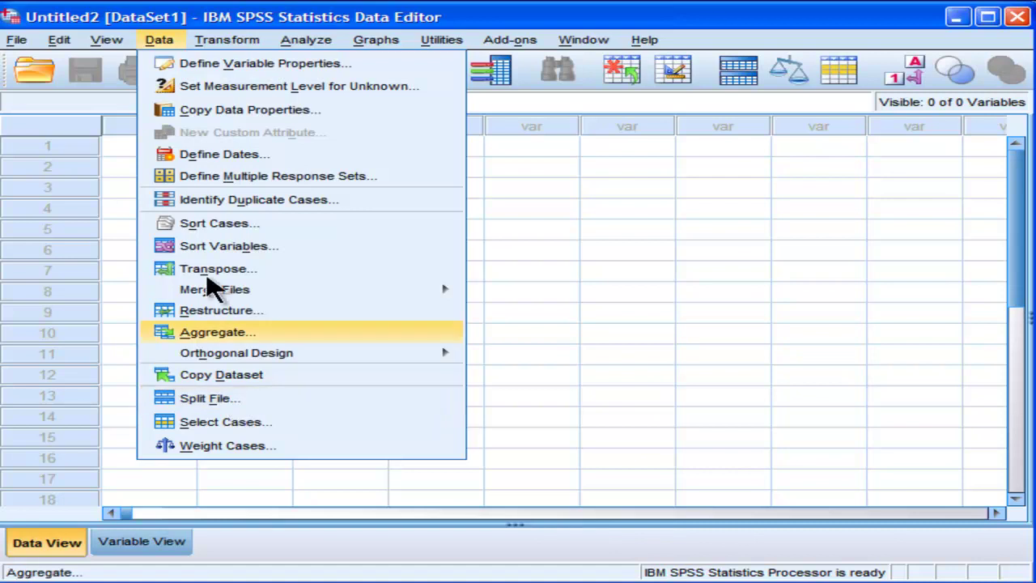
Try Compute Variable on the empty Untitled2 dataset and dismiss the no-data warning.
{"action": "mouse_move", "coordinate": [233, 41]}
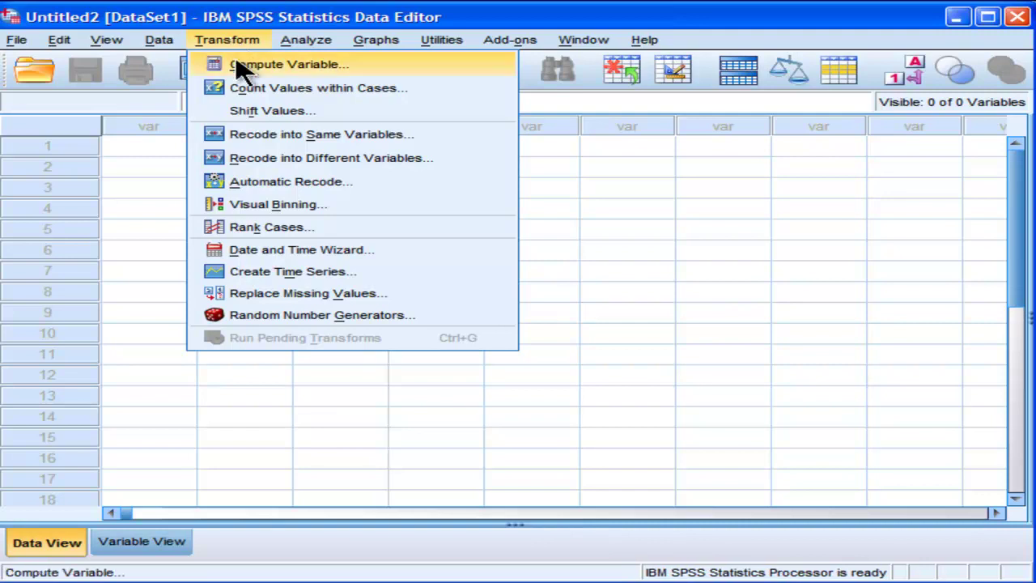
{"action": "left_click", "coordinate": [237, 65]}
{"action": "left_click", "coordinate": [584, 329]}
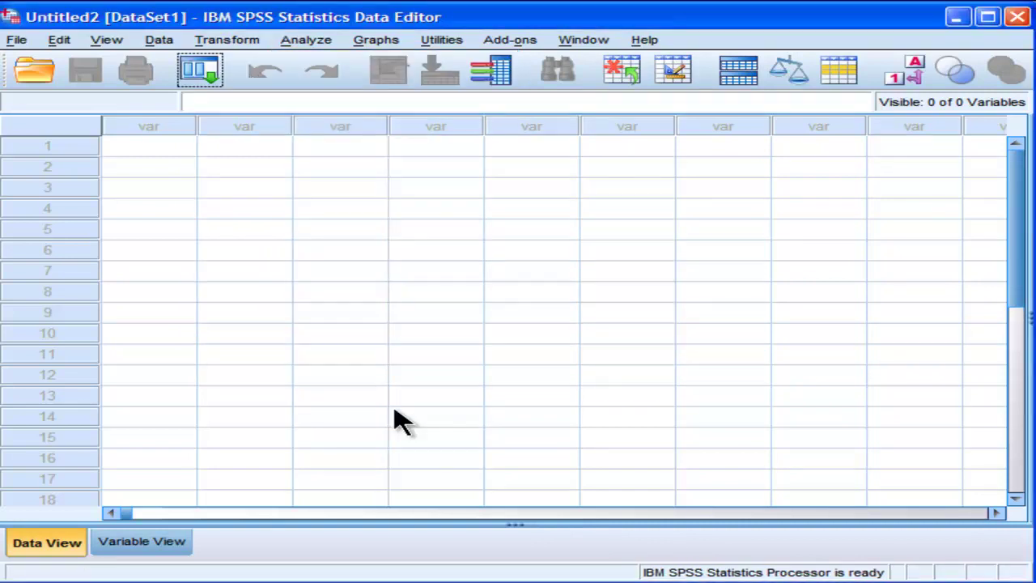
Close Untitled2 and the Output Viewer without saving, then reopen Compute Variable for Untitled1.
{"action": "left_click", "coordinate": [1017, 17]}
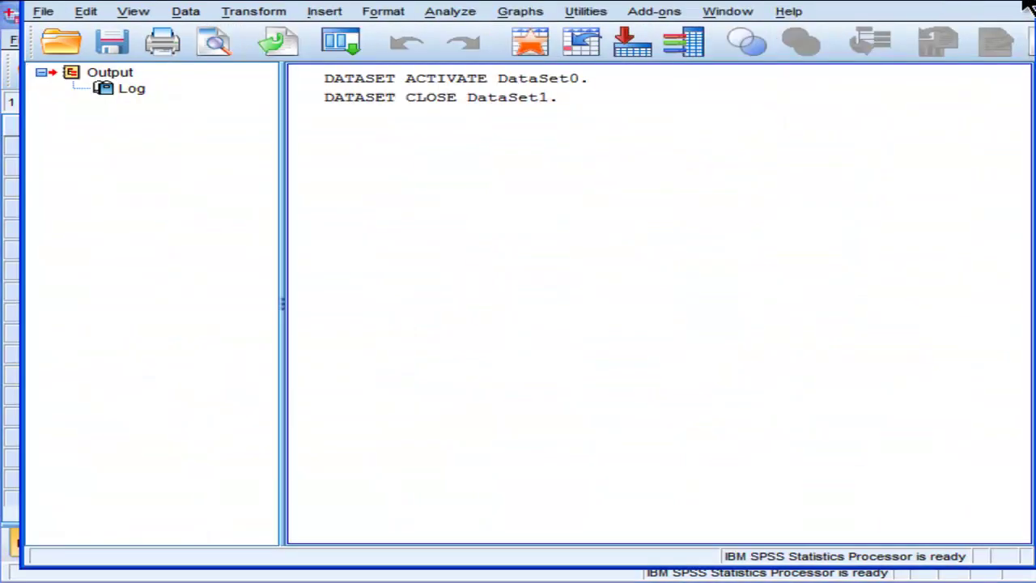
{"action": "left_click", "coordinate": [1028, 5]}
{"action": "left_click", "coordinate": [529, 304]}
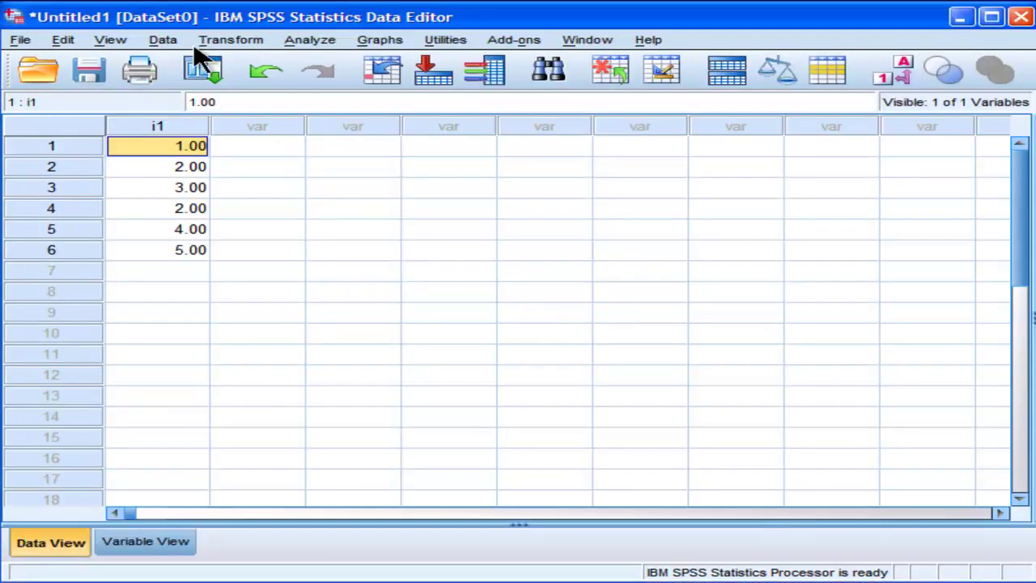
{"action": "left_click", "coordinate": [218, 41]}
{"action": "left_click", "coordinate": [243, 64]}
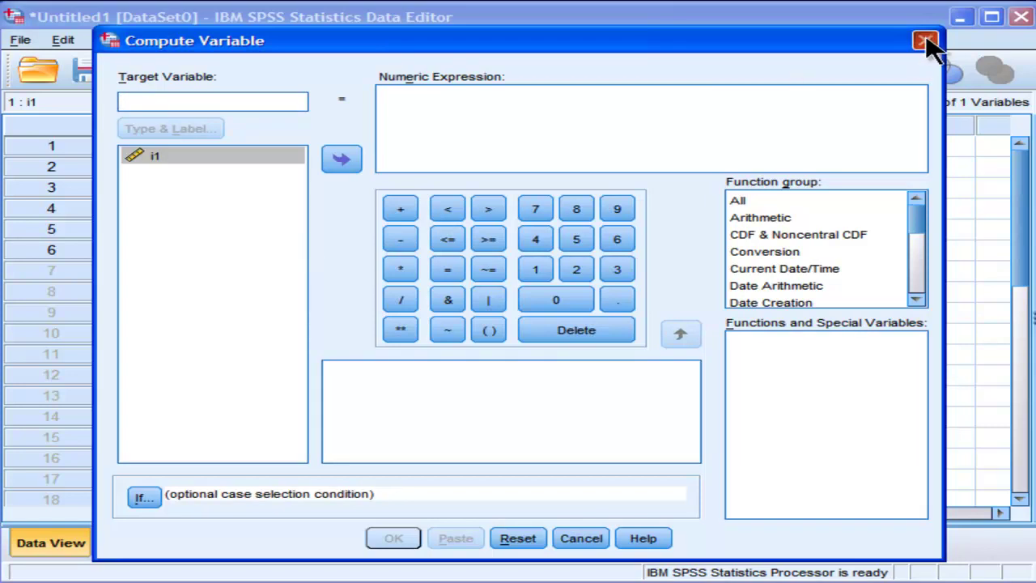
{"action": "left_click", "coordinate": [926, 40]}
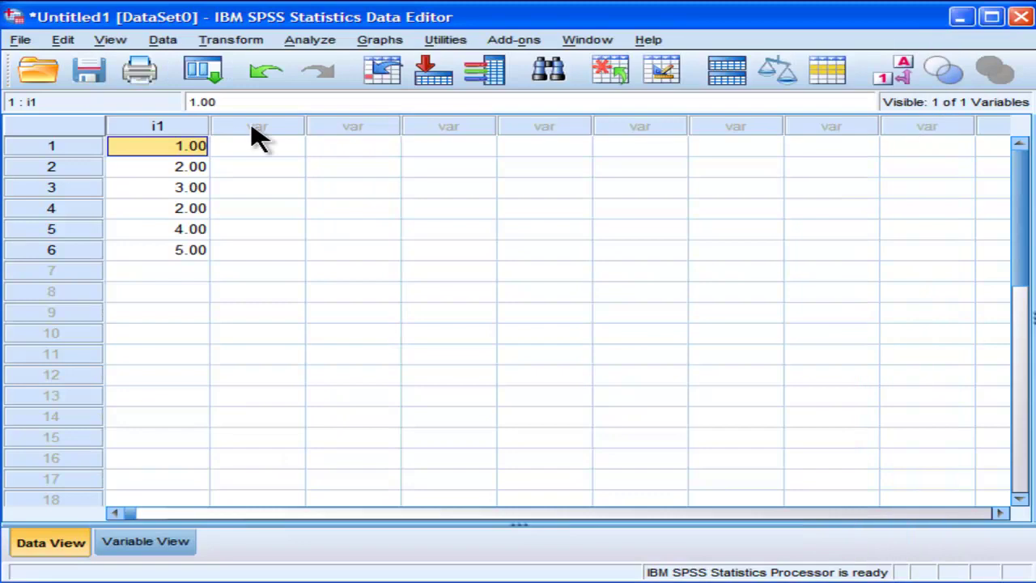
{"action": "left_click", "coordinate": [160, 128]}
{"action": "left_click", "coordinate": [236, 127]}
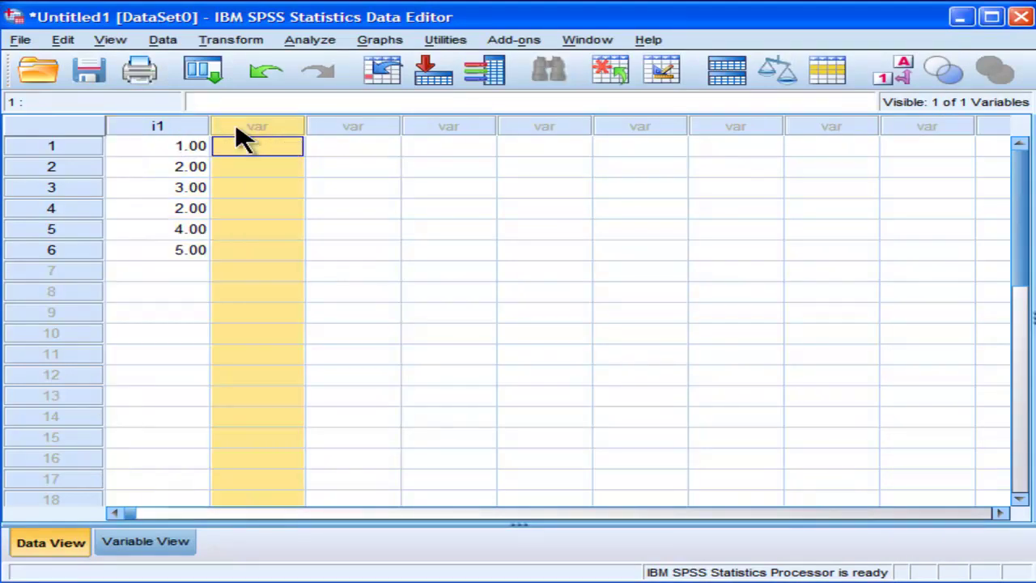
{"action": "left_click", "coordinate": [354, 131]}
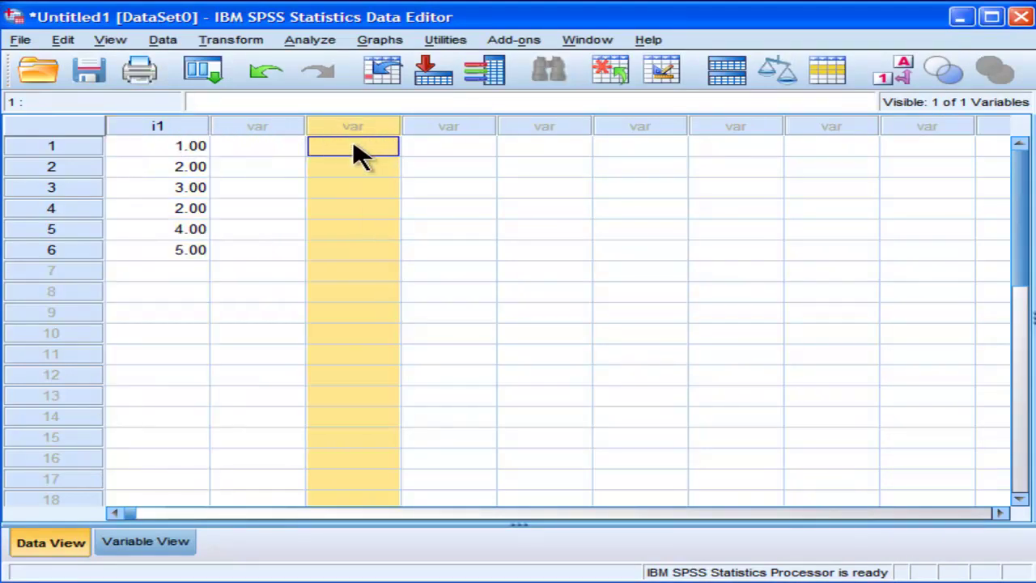
{"action": "left_click", "coordinate": [184, 128]}
{"action": "left_click", "coordinate": [251, 129]}
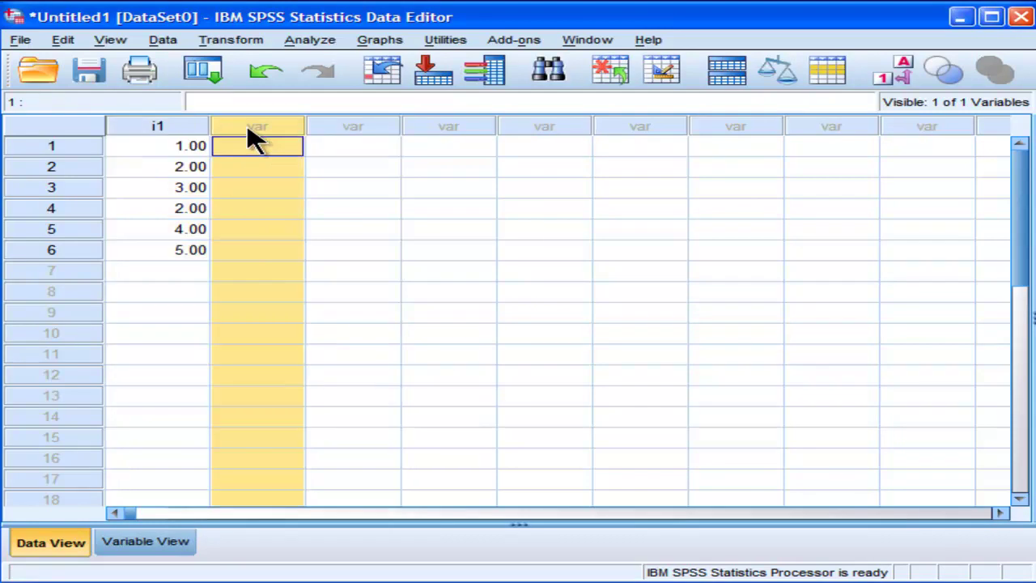
{"action": "left_click", "coordinate": [325, 133]}
{"action": "left_click", "coordinate": [217, 40]}
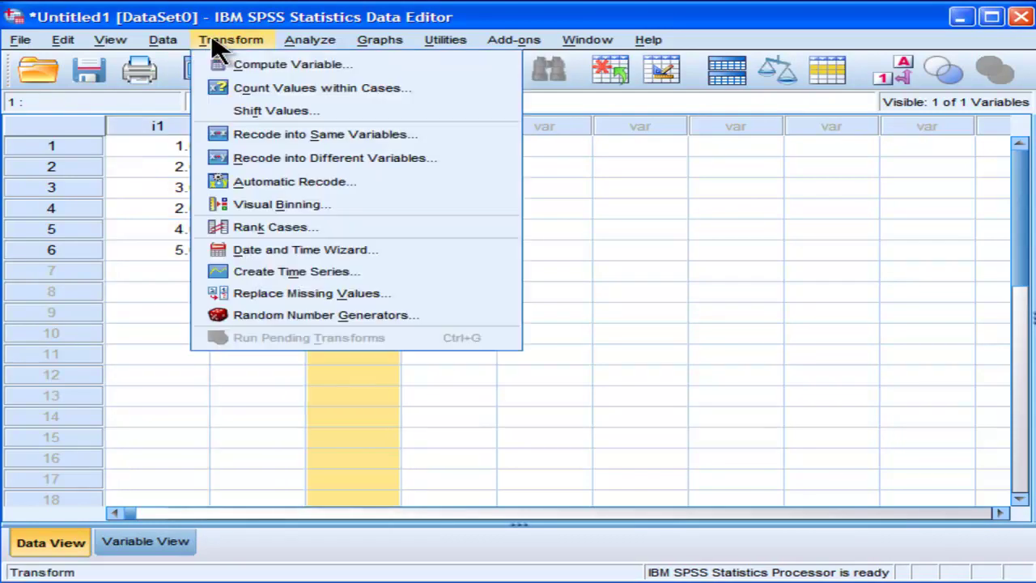
{"action": "left_click", "coordinate": [236, 64]}
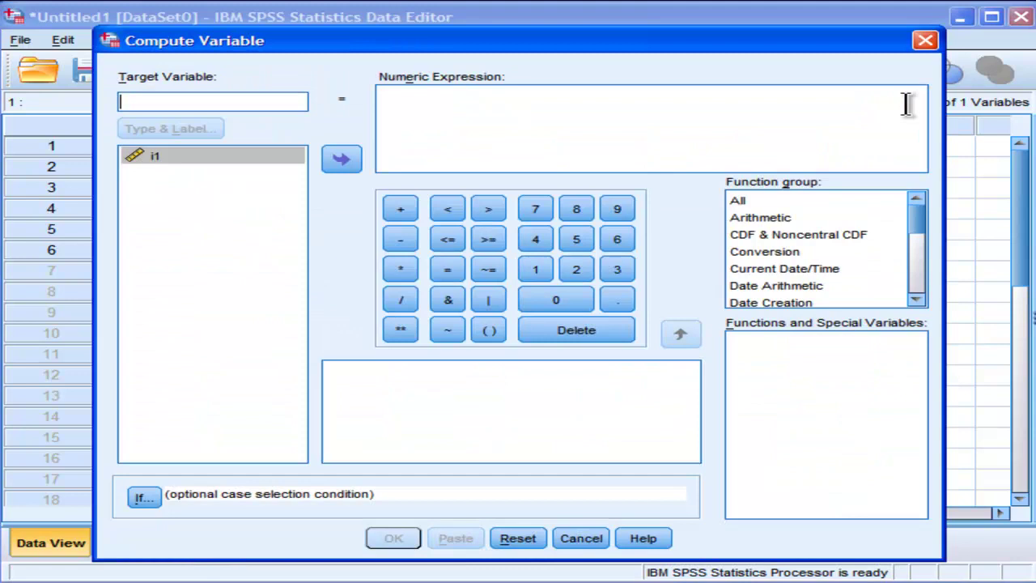
{"action": "left_click", "coordinate": [931, 39]}
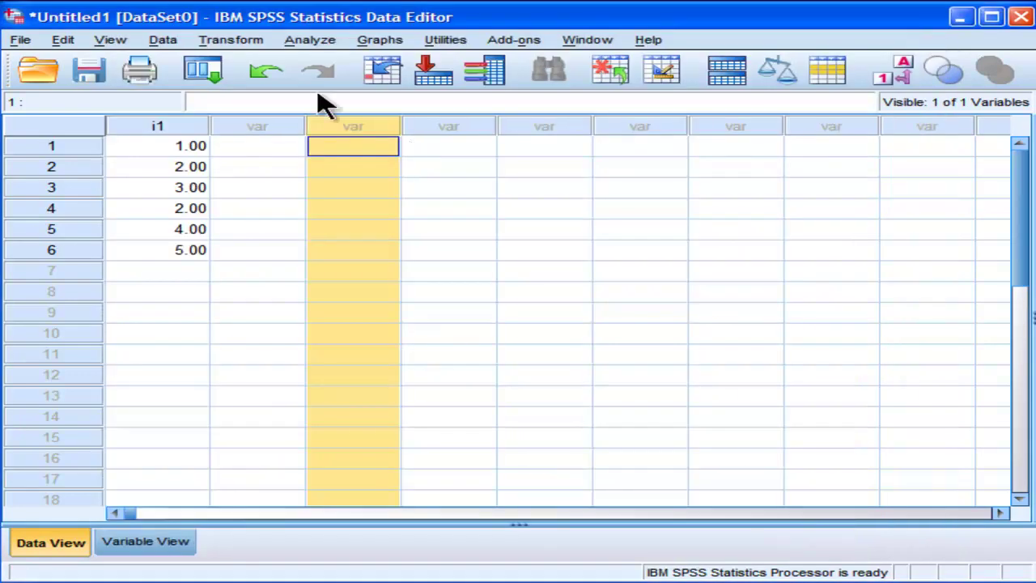
{"action": "left_click", "coordinate": [235, 39]}
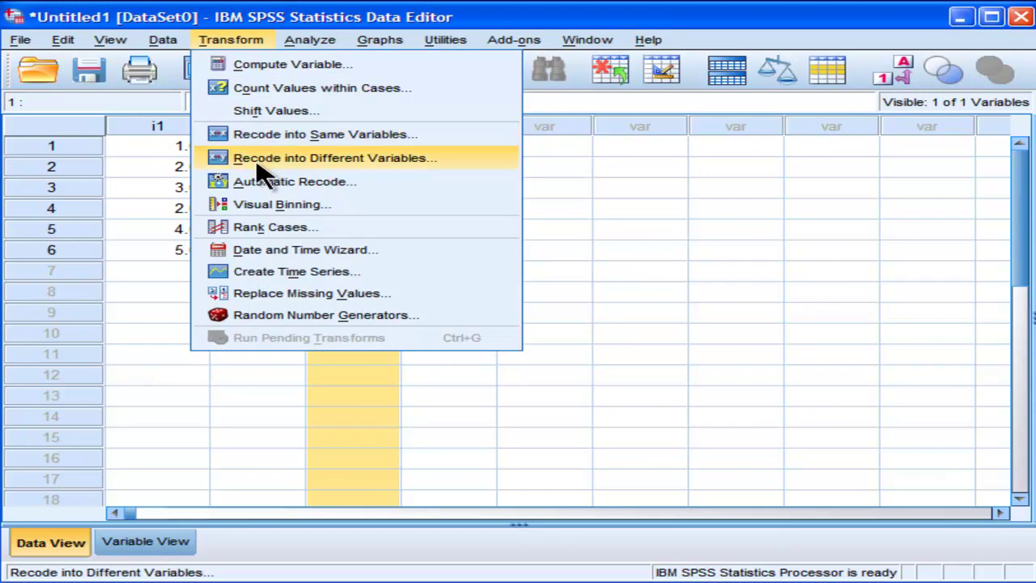
{"action": "left_click", "coordinate": [229, 45]}
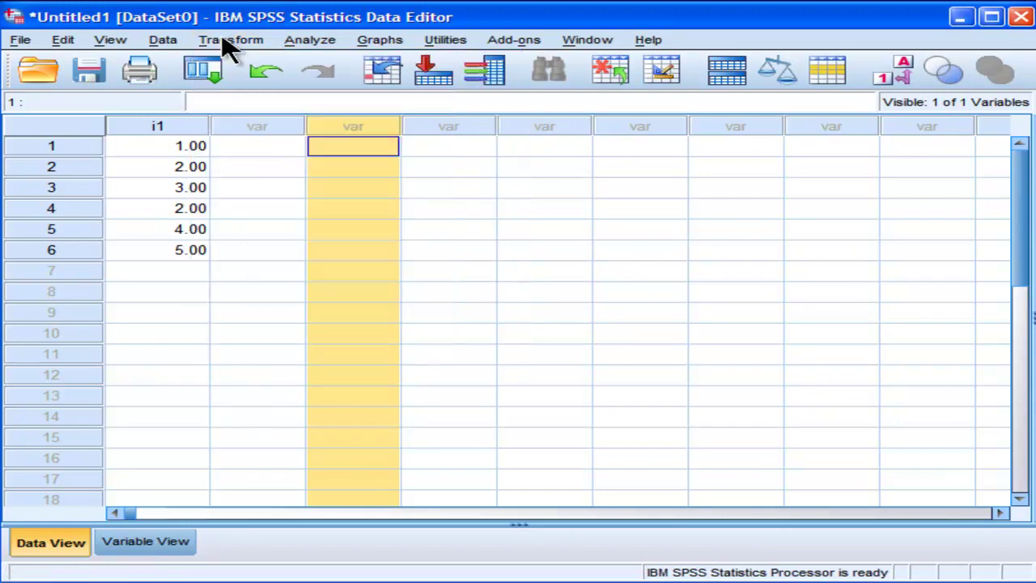
{"action": "left_click", "coordinate": [258, 152]}
{"action": "left_click", "coordinate": [301, 45]}
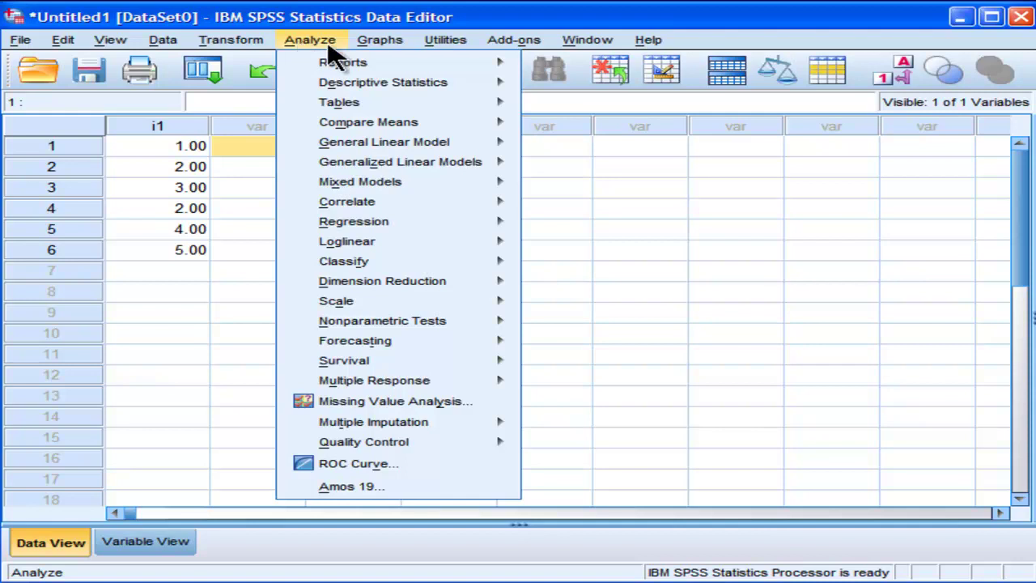
{"action": "mouse_move", "coordinate": [410, 125]}
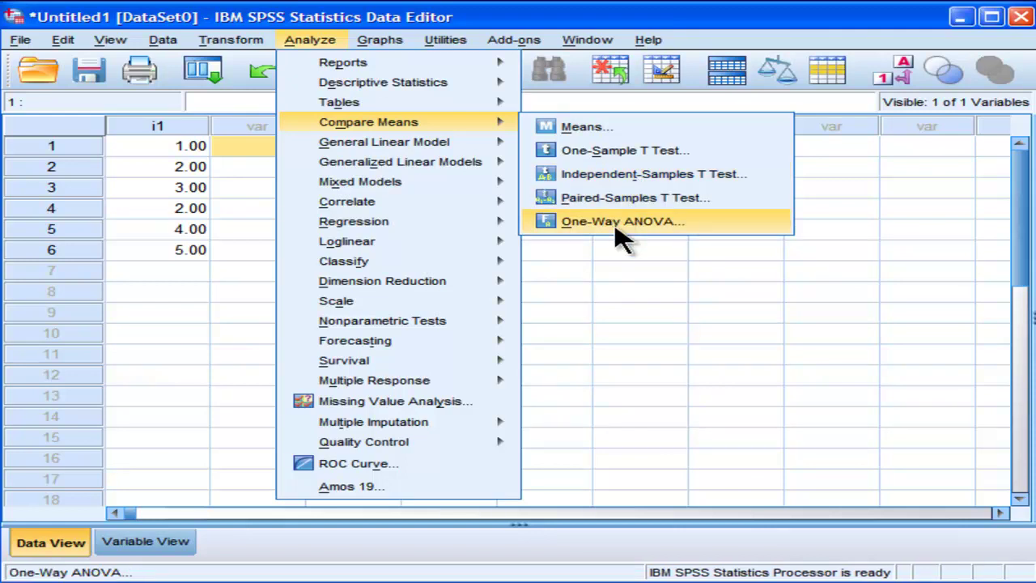
{"action": "mouse_move", "coordinate": [472, 139]}
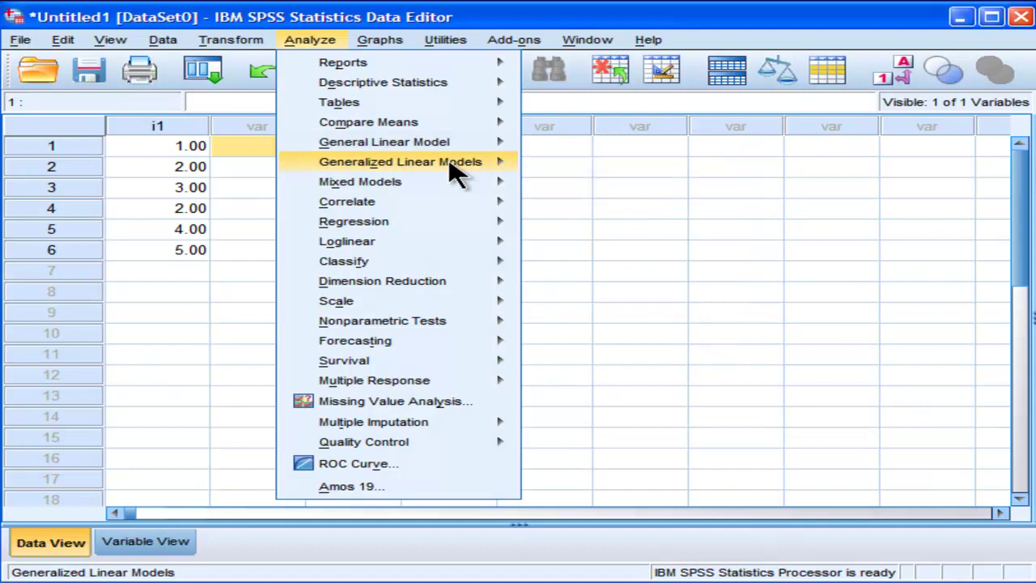
{"action": "mouse_move", "coordinate": [456, 182]}
{"action": "mouse_move", "coordinate": [458, 231]}
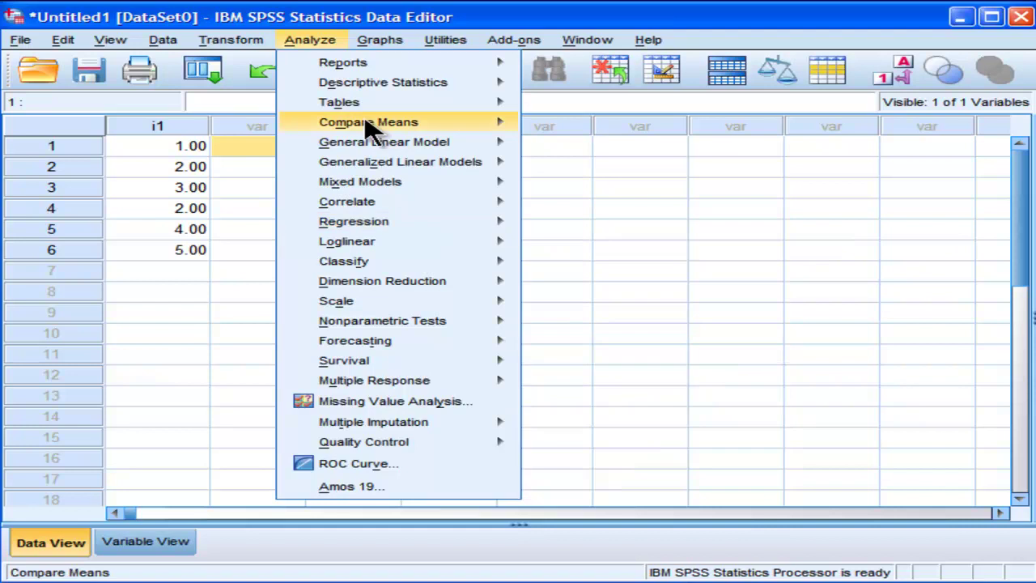
{"action": "left_click", "coordinate": [312, 41]}
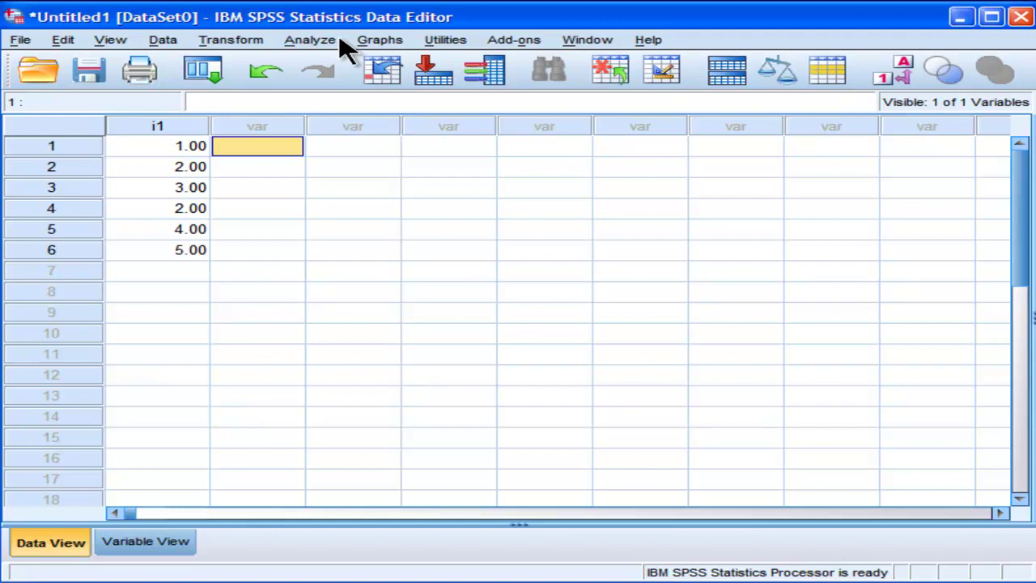
{"action": "left_click", "coordinate": [381, 42]}
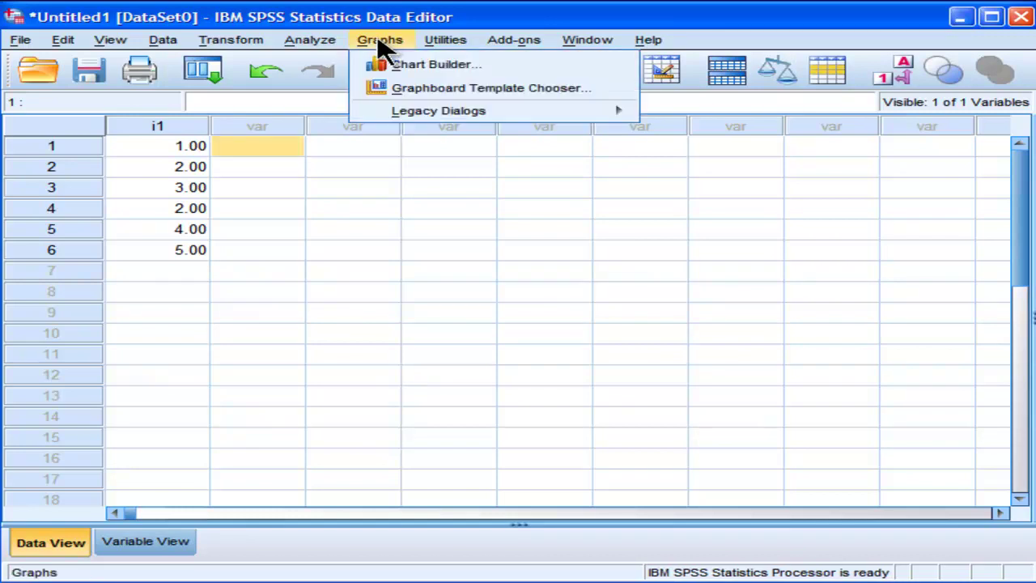
{"action": "mouse_move", "coordinate": [455, 113]}
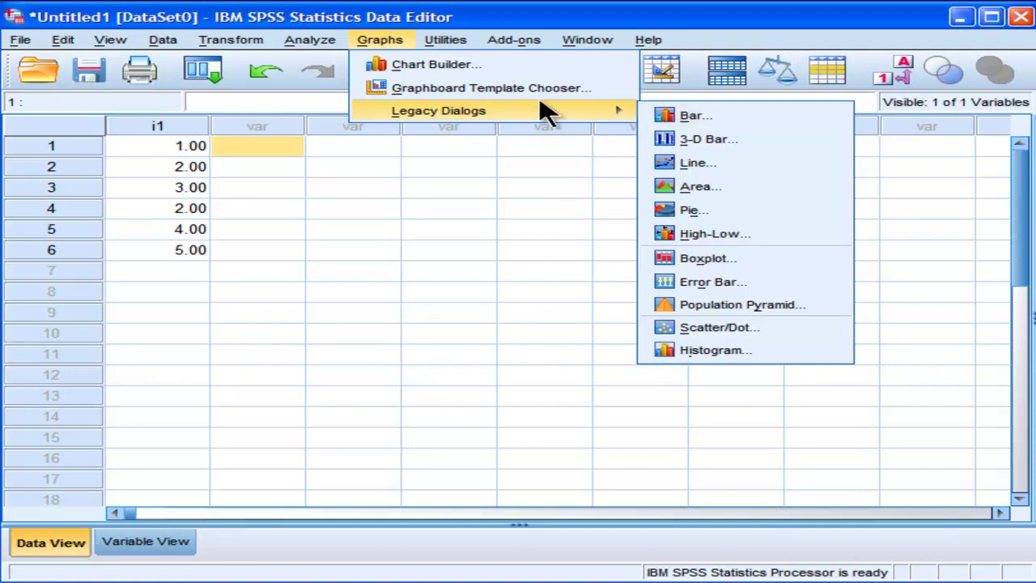
{"action": "left_click", "coordinate": [392, 40]}
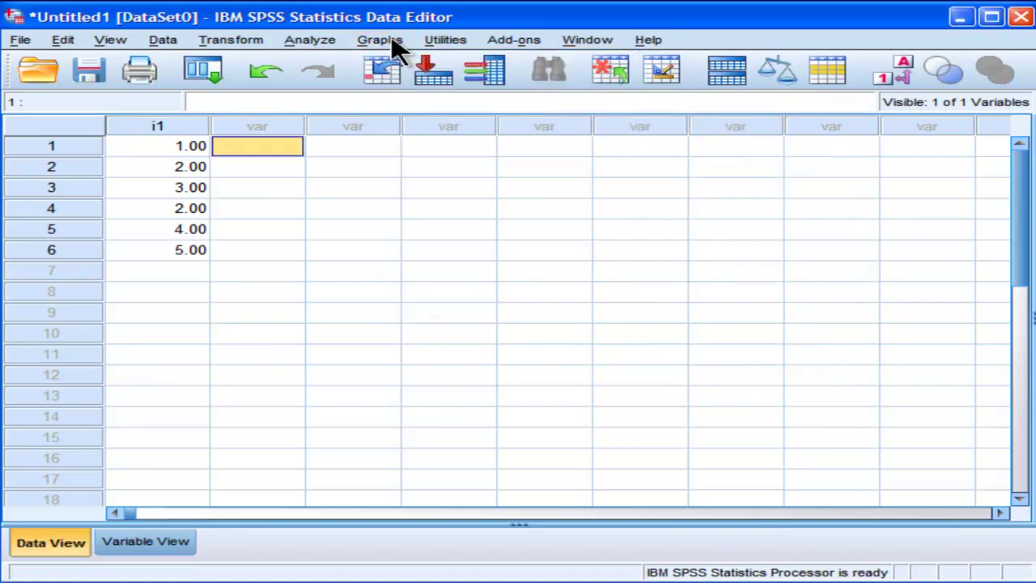
{"action": "left_click", "coordinate": [392, 39]}
{"action": "left_click", "coordinate": [392, 40]}
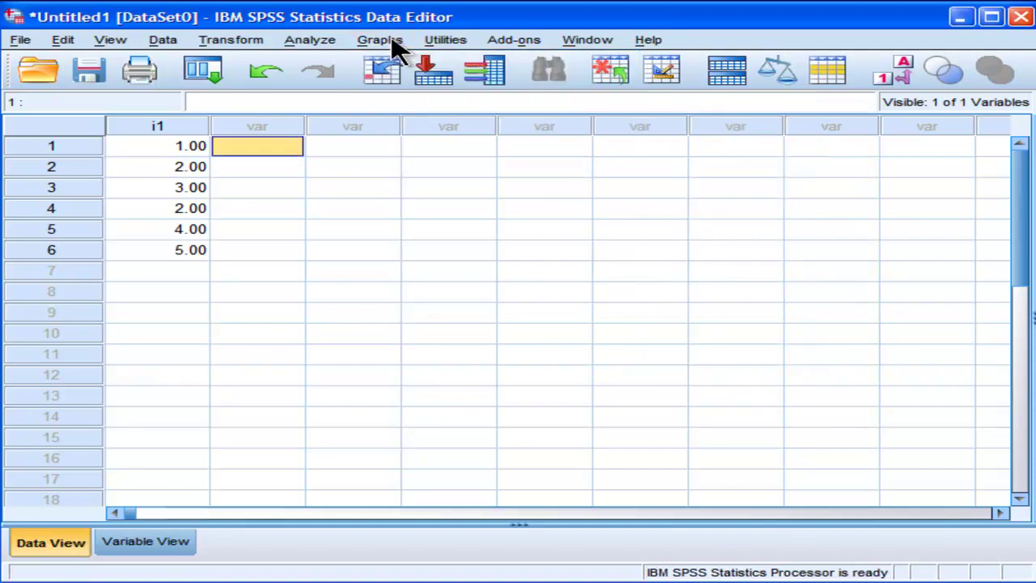
{"action": "left_click", "coordinate": [450, 42]}
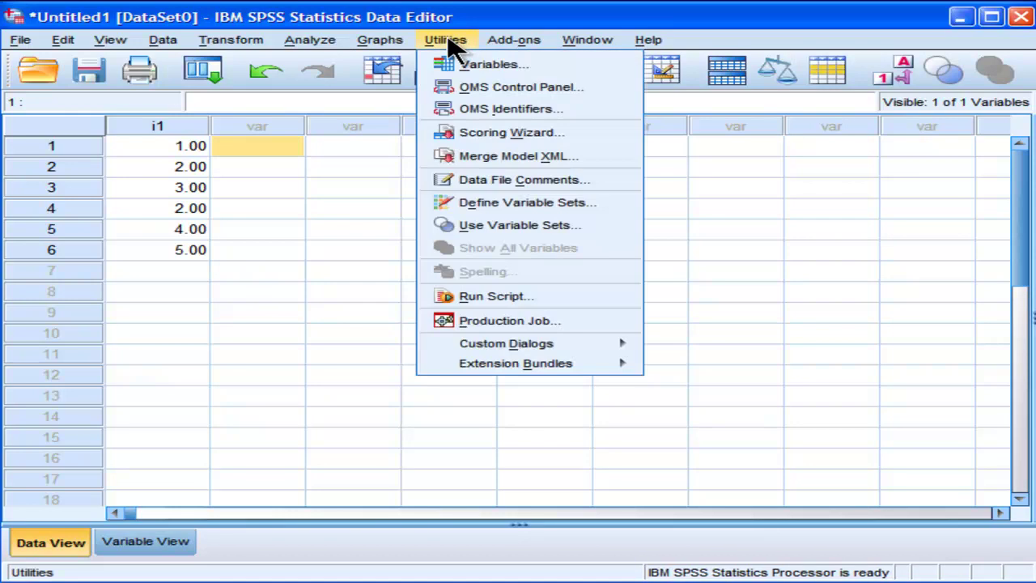
{"action": "mouse_move", "coordinate": [514, 36]}
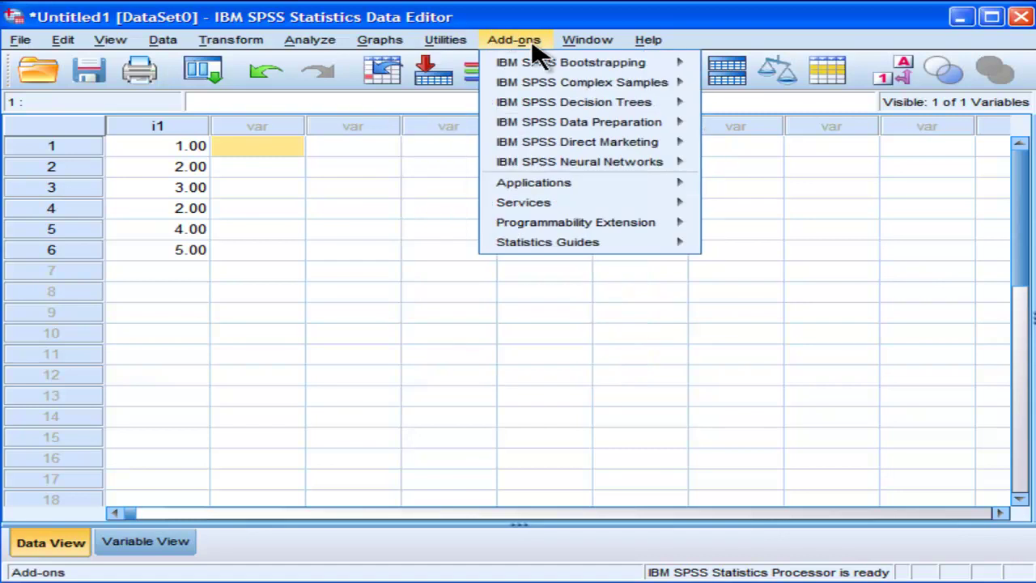
{"action": "mouse_move", "coordinate": [588, 39]}
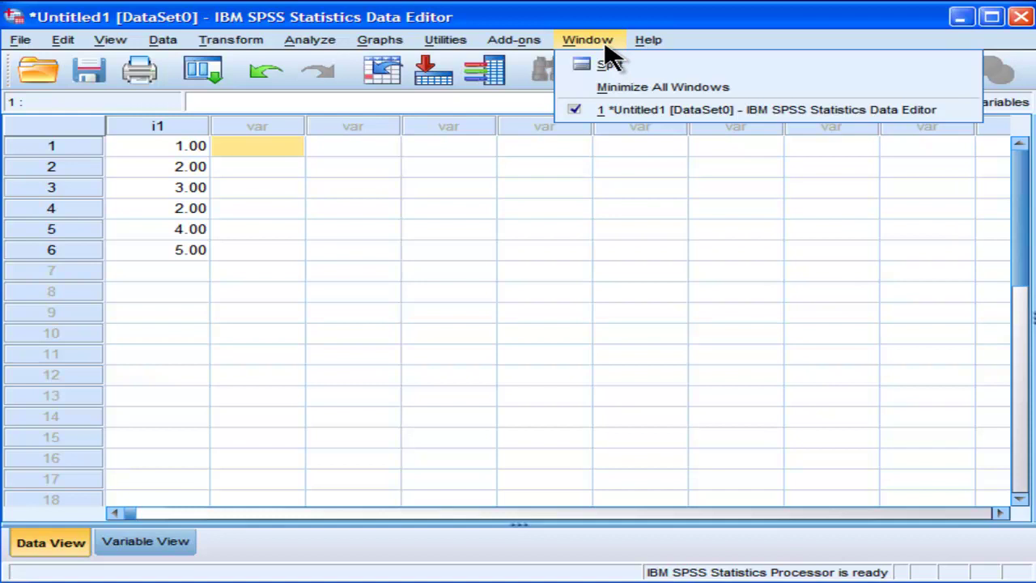
Enter the values 7, 6, 45 and 4 into i1 rows 7–10.
{"action": "mouse_move", "coordinate": [650, 45]}
{"action": "left_click", "coordinate": [272, 167]}
{"action": "left_click", "coordinate": [263, 147]}
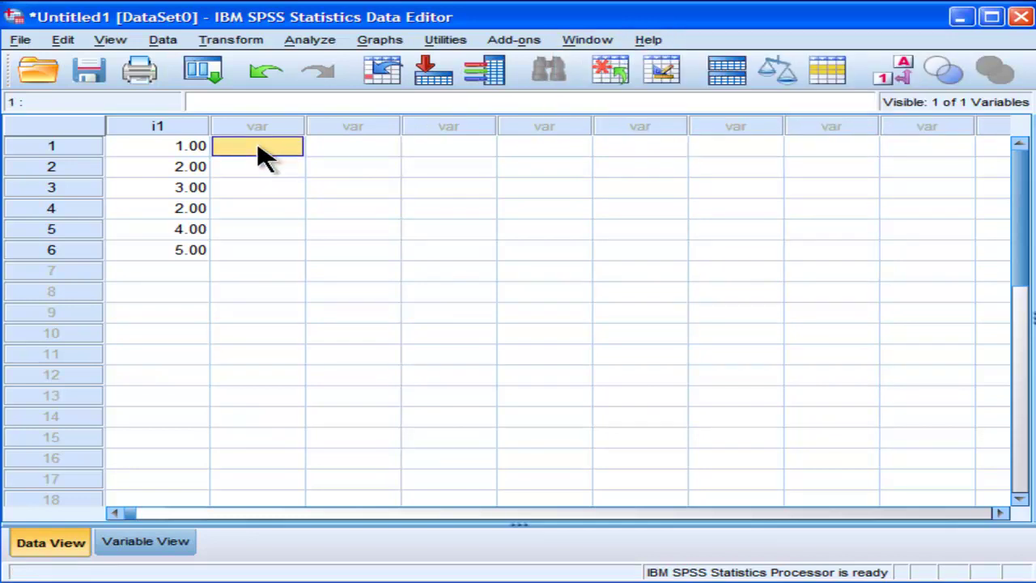
{"action": "left_click_drag", "start_coordinate": [190, 251], "coordinate": [194, 272]}
{"action": "double_click", "coordinate": [194, 271]}
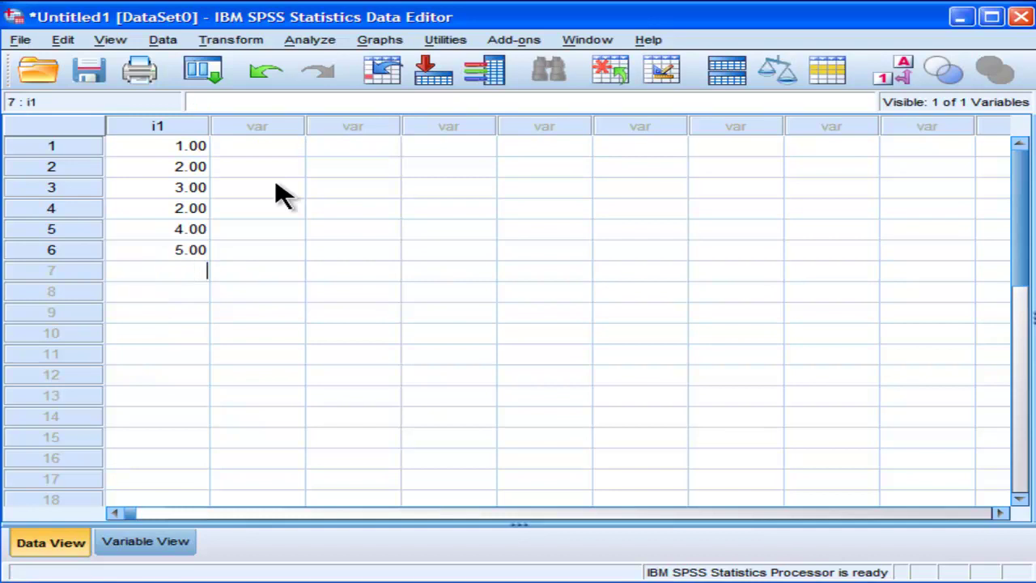
{"action": "type", "text": "7"}
{"action": "key", "text": "Return"}
{"action": "type", "text": "6"}
{"action": "key", "text": "Return"}
{"action": "type", "text": "45"}
{"action": "key", "text": "Return"}
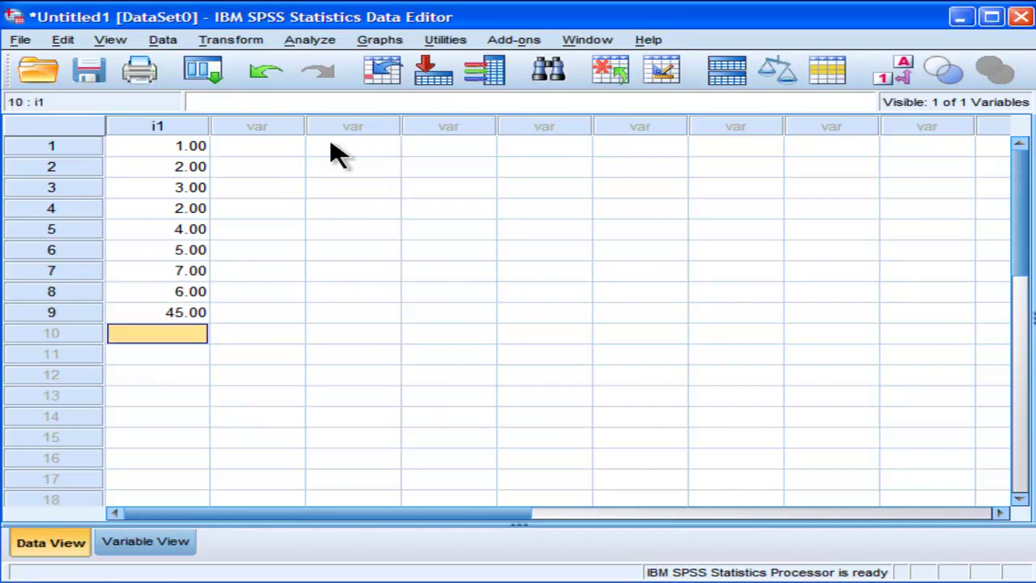
{"action": "type", "text": "4"}
Fill a new column with 0 for rows 1–5 and 1 for rows 6–10.
{"action": "key", "text": "Return"}
{"action": "left_click", "coordinate": [285, 148]}
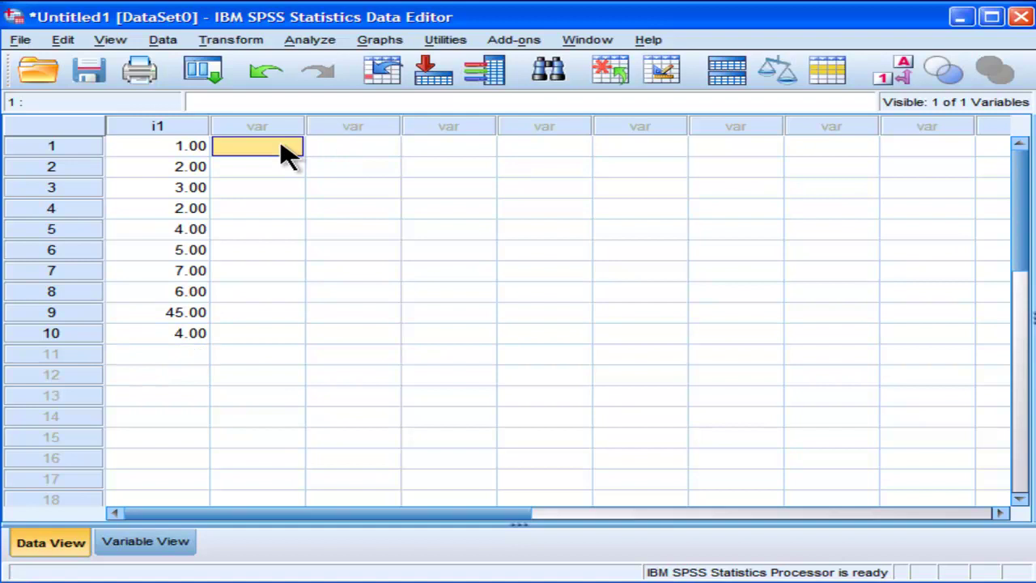
{"action": "type", "text": "0"}
{"action": "key", "text": "Return"}
{"action": "type", "text": "0"}
{"action": "key", "text": "Return"}
{"action": "type", "text": "0"}
{"action": "key", "text": "Return"}
{"action": "type", "text": "0"}
{"action": "key", "text": "Return"}
{"action": "type", "text": "0"}
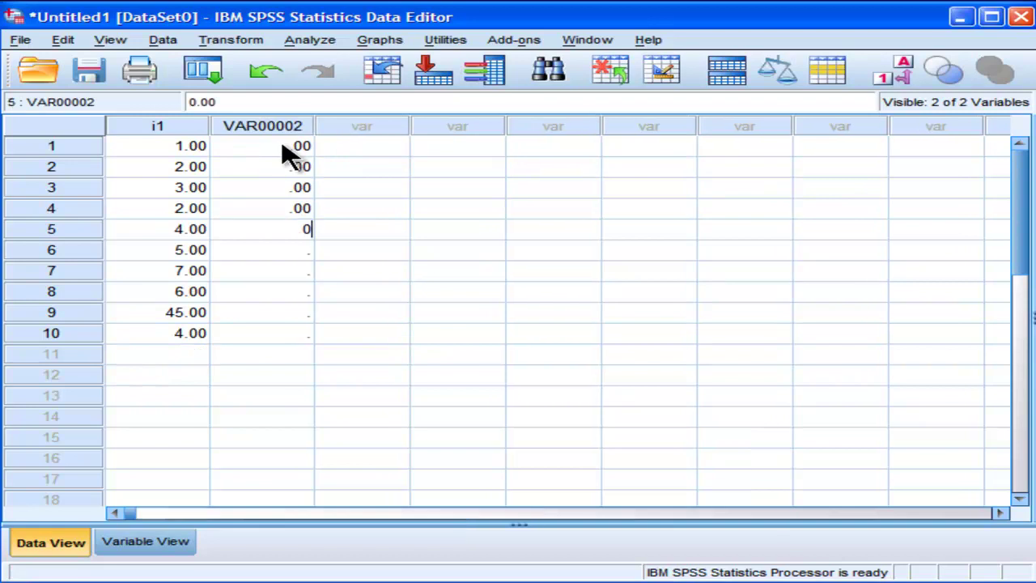
{"action": "key", "text": "Return"}
{"action": "type", "text": "1 1 1 1"}
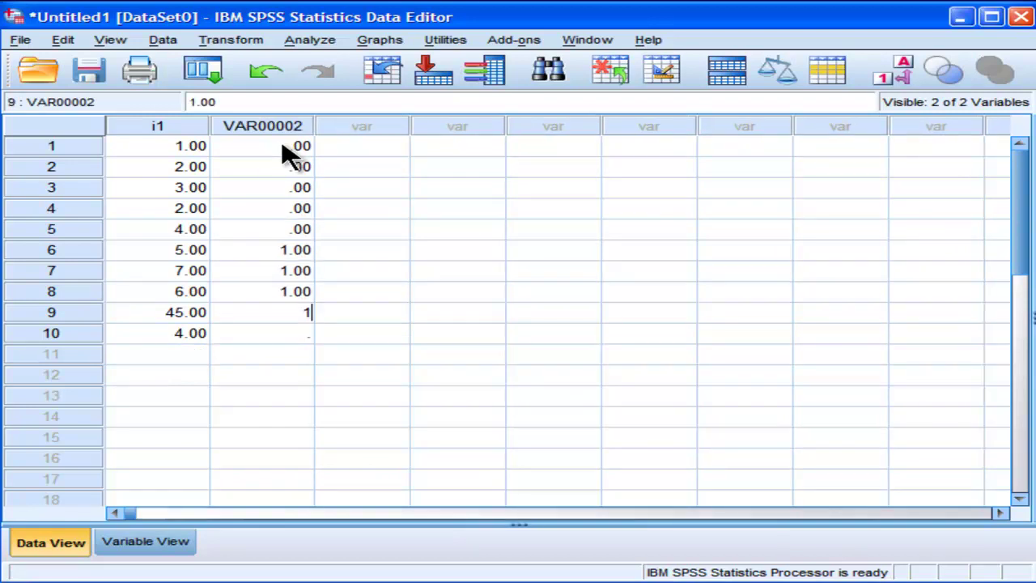
{"action": "key", "text": "Return"}
{"action": "type", "text": "1"}
{"action": "key", "text": "Return"}
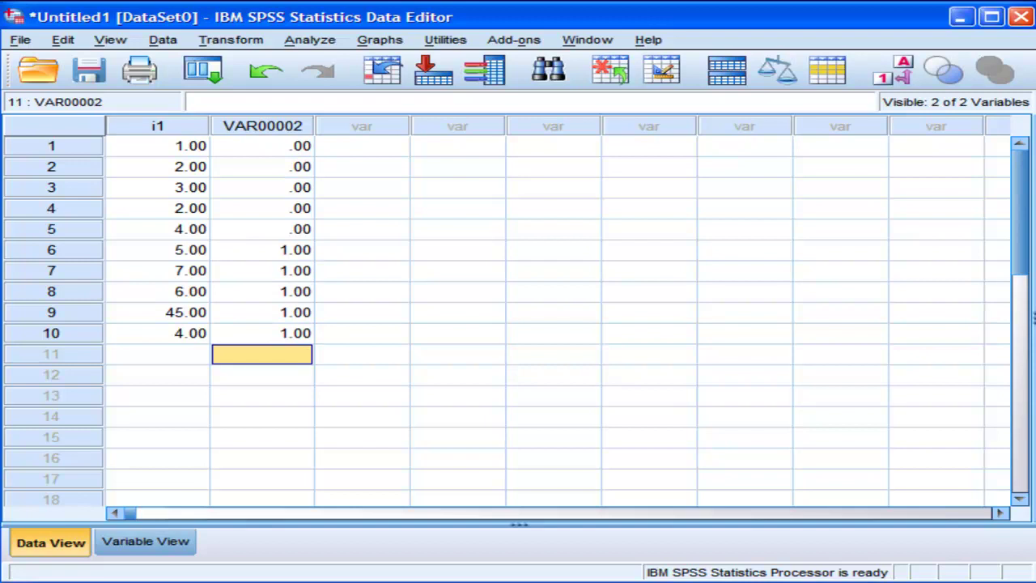
Rename VAR00002 to 'group' in Variable View and return to the data grid.
{"action": "left_click", "coordinate": [148, 540]}
{"action": "left_click", "coordinate": [170, 154]}
{"action": "type", "text": "group"}
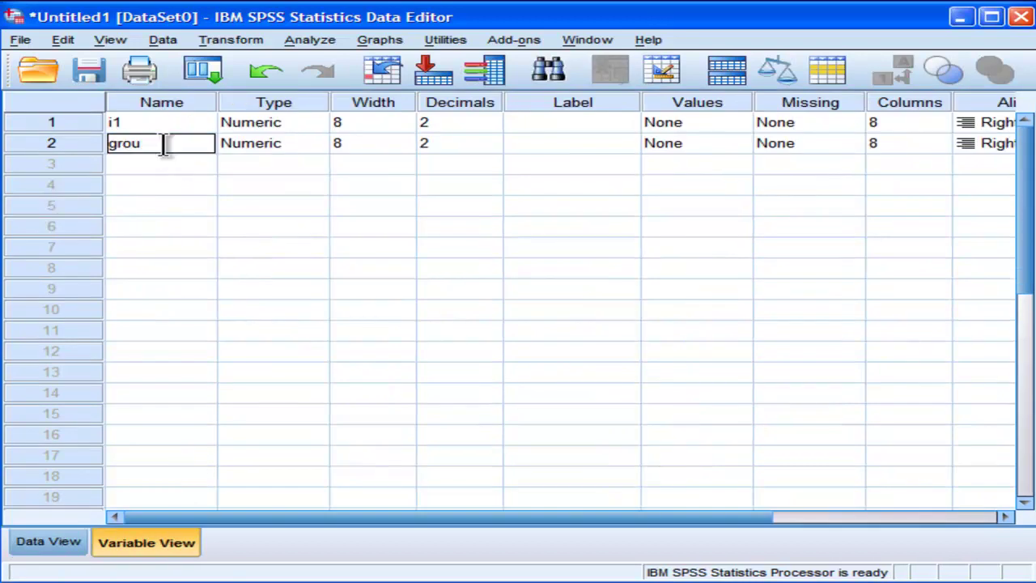
{"action": "left_click", "coordinate": [48, 541]}
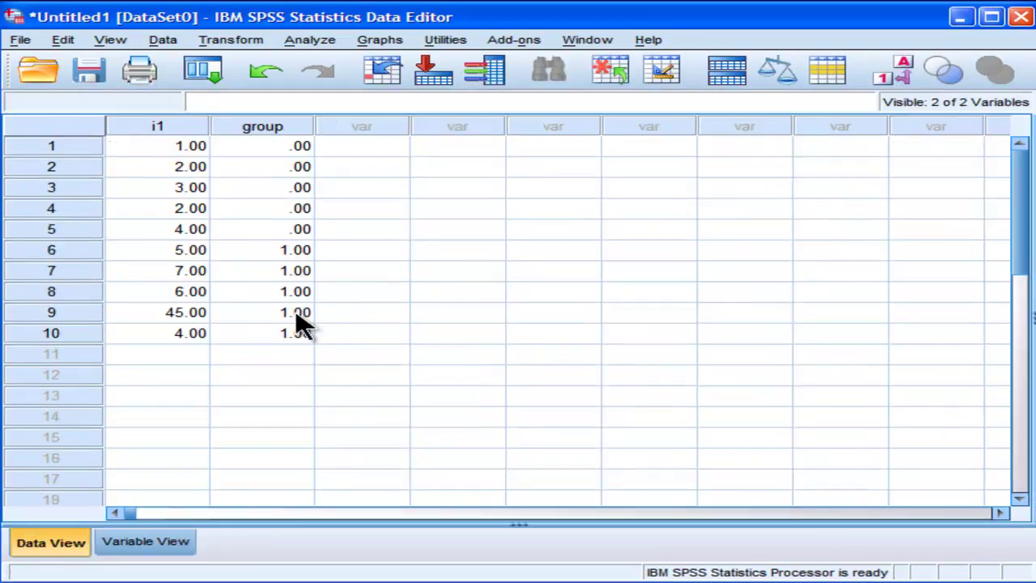
{"action": "left_click", "coordinate": [372, 146]}
{"action": "left_click", "coordinate": [191, 147]}
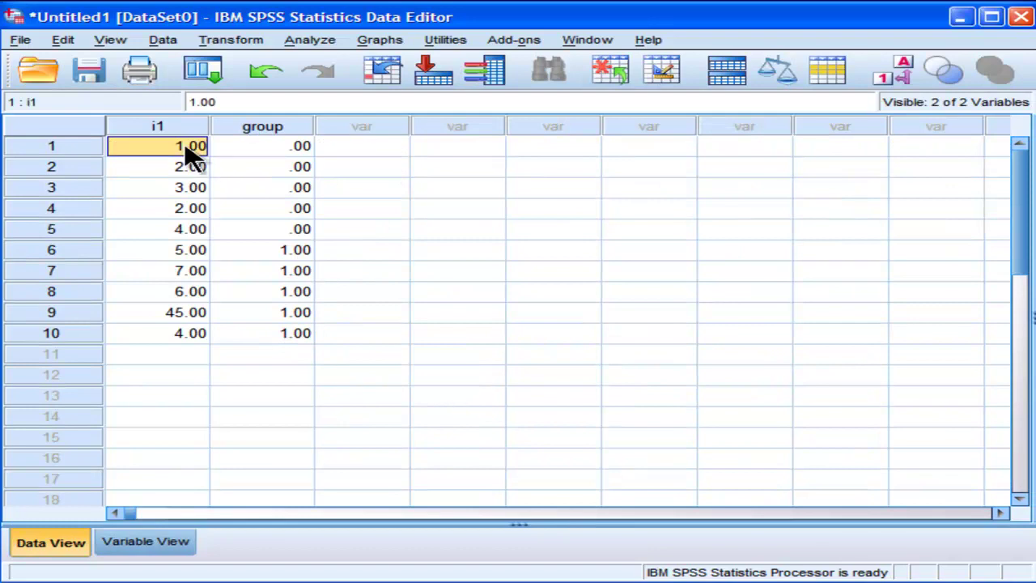
Set up an Independent-Samples T Test, defining groups 0 and 1 with i1 as grouping variable.
{"action": "left_click", "coordinate": [318, 40]}
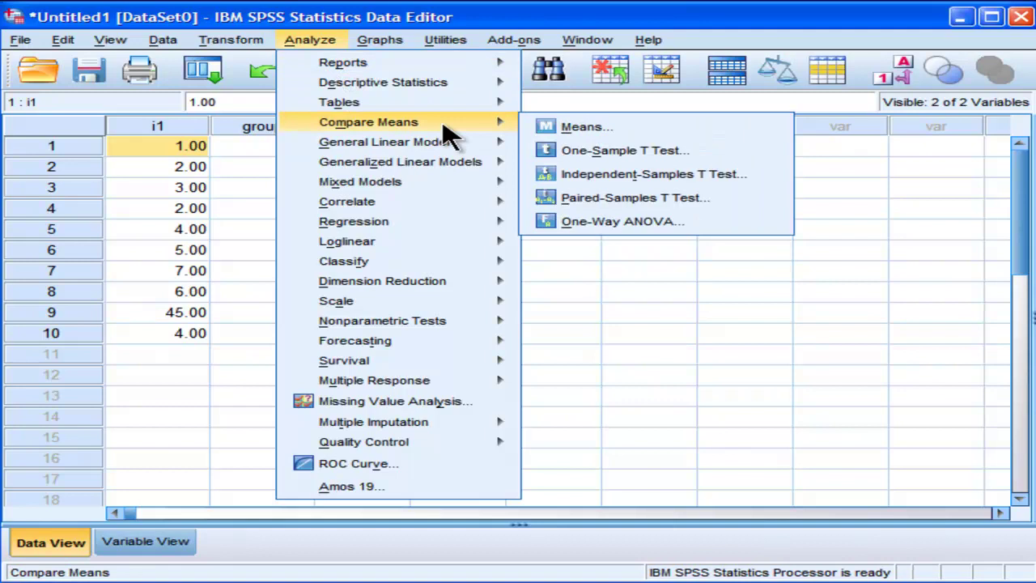
{"action": "left_click", "coordinate": [555, 177]}
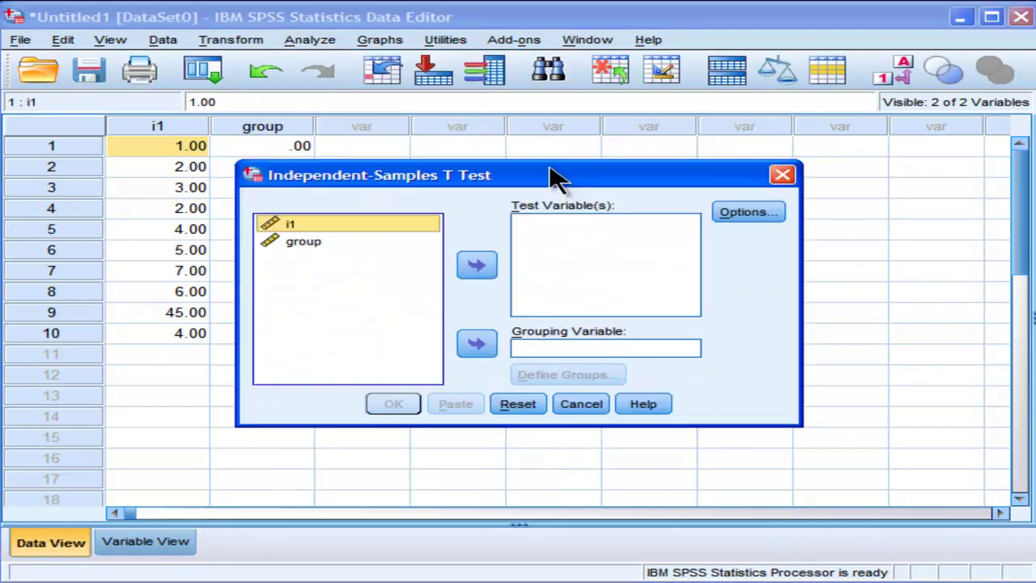
{"action": "left_click", "coordinate": [437, 226]}
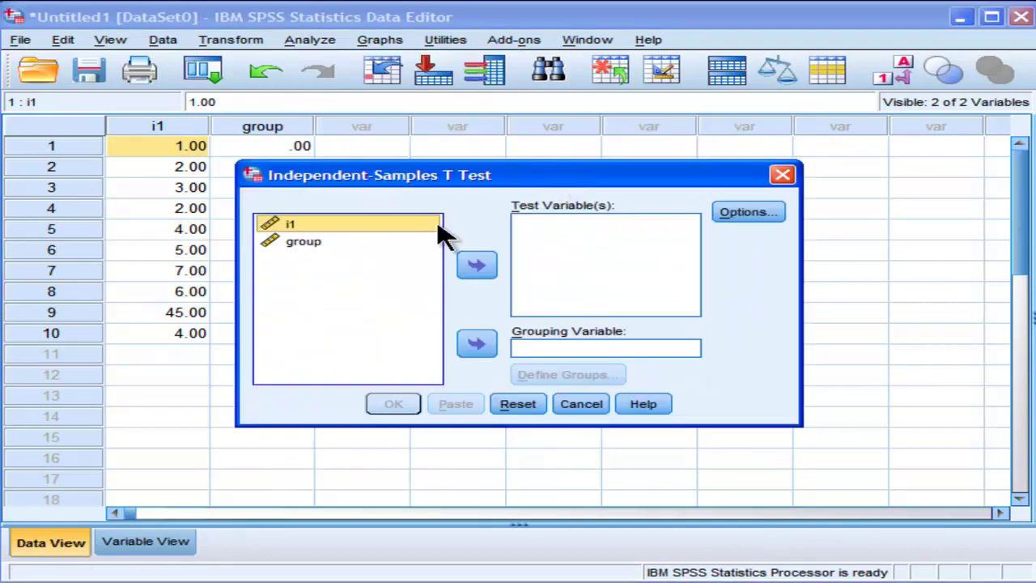
{"action": "left_click", "coordinate": [489, 344]}
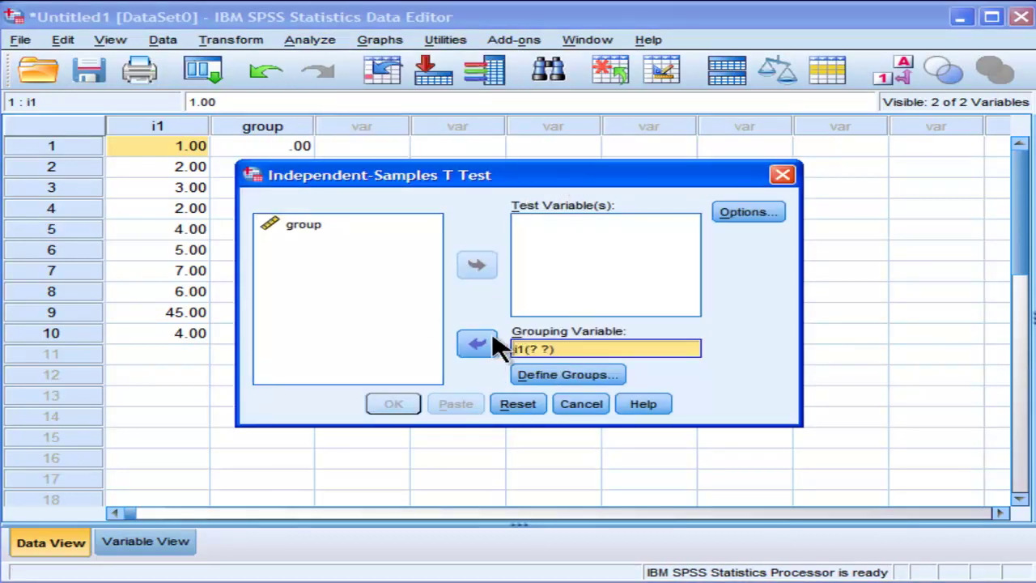
{"action": "left_click", "coordinate": [567, 374]}
{"action": "type", "text": "0"}
{"action": "left_click", "coordinate": [545, 299]}
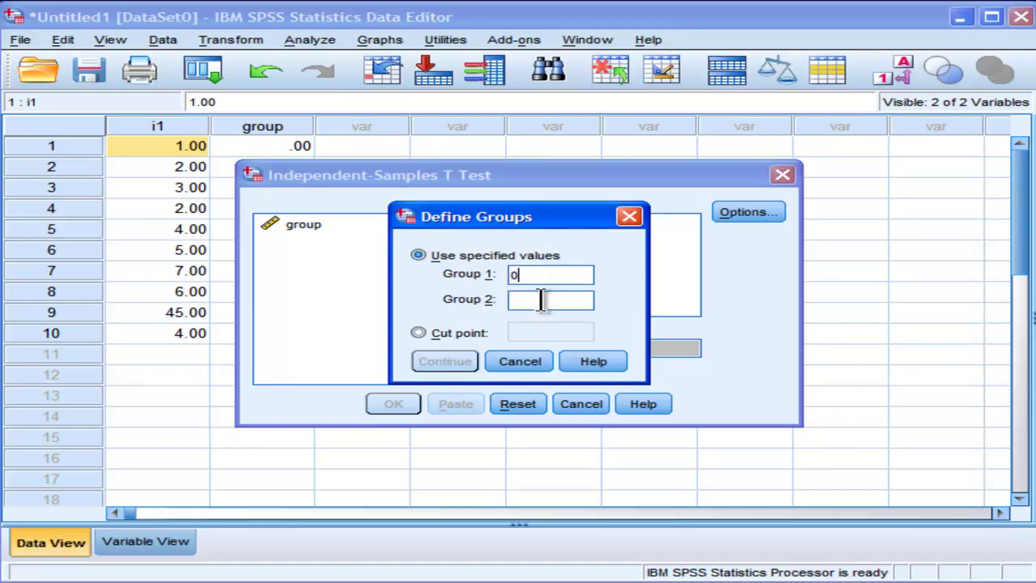
{"action": "type", "text": "1"}
{"action": "left_click", "coordinate": [413, 358]}
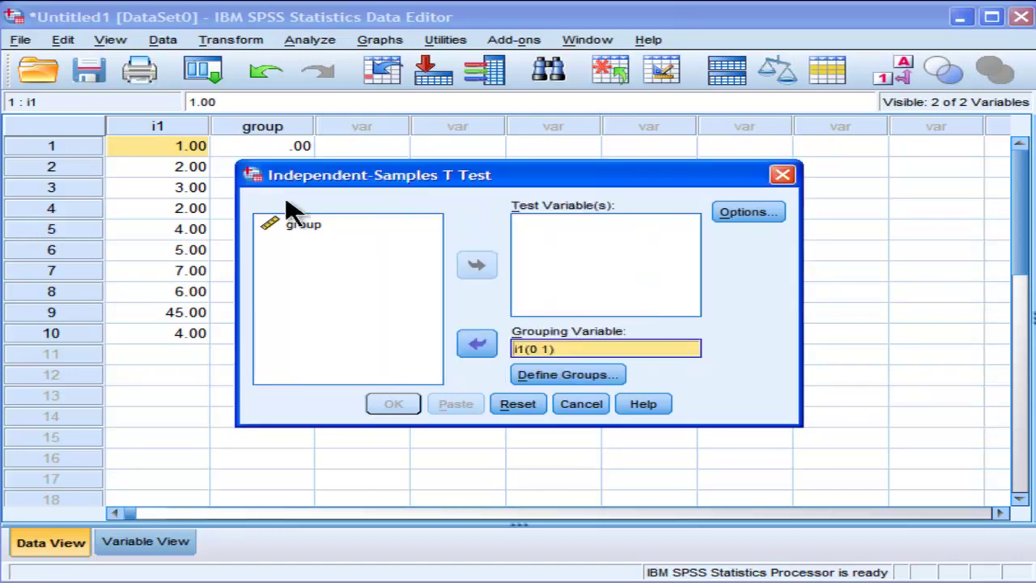
Swap in group (0, 1) as grouping variable, make i1 the test variable, and run.
{"action": "left_click", "coordinate": [479, 345]}
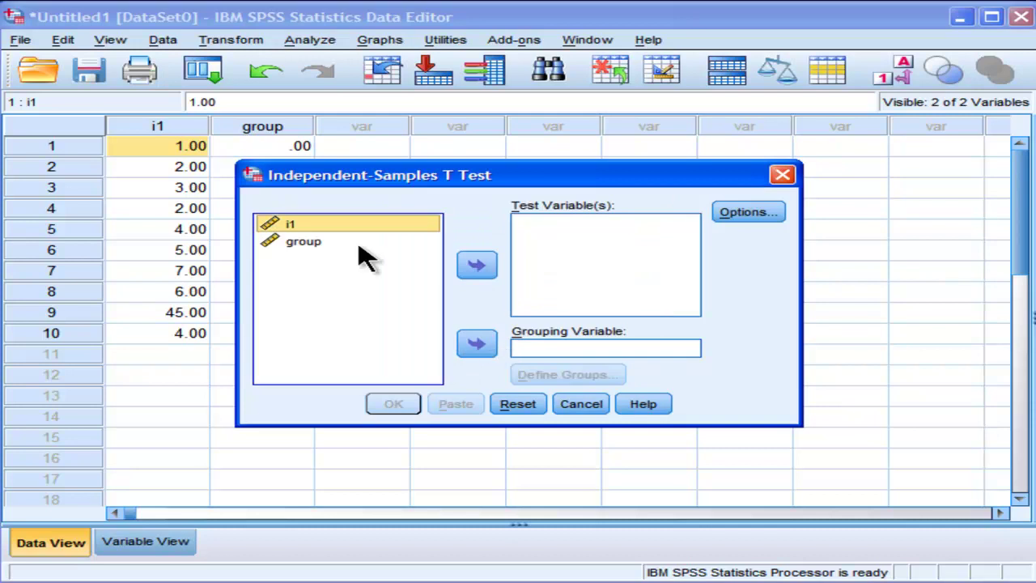
{"action": "left_click", "coordinate": [301, 241]}
{"action": "left_click", "coordinate": [479, 345]}
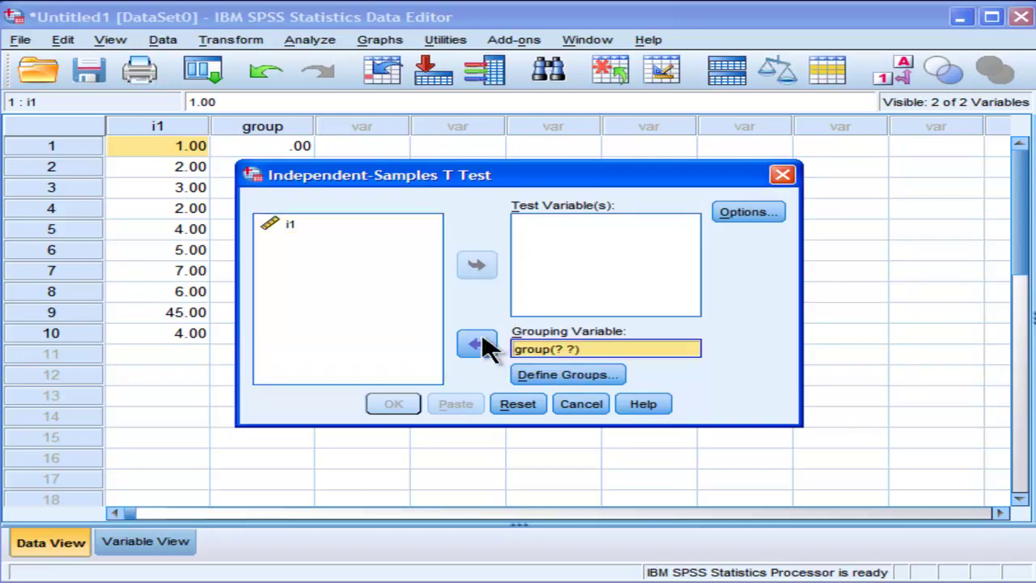
{"action": "left_click", "coordinate": [567, 375]}
{"action": "left_click", "coordinate": [444, 361]}
{"action": "left_click", "coordinate": [333, 226]}
{"action": "left_click", "coordinate": [489, 266]}
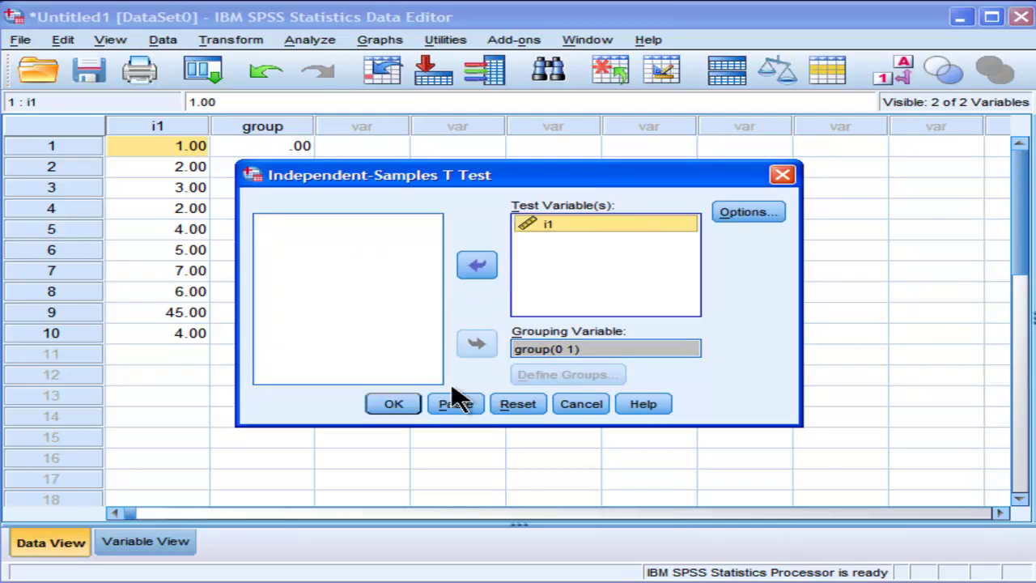
{"action": "left_click", "coordinate": [394, 404]}
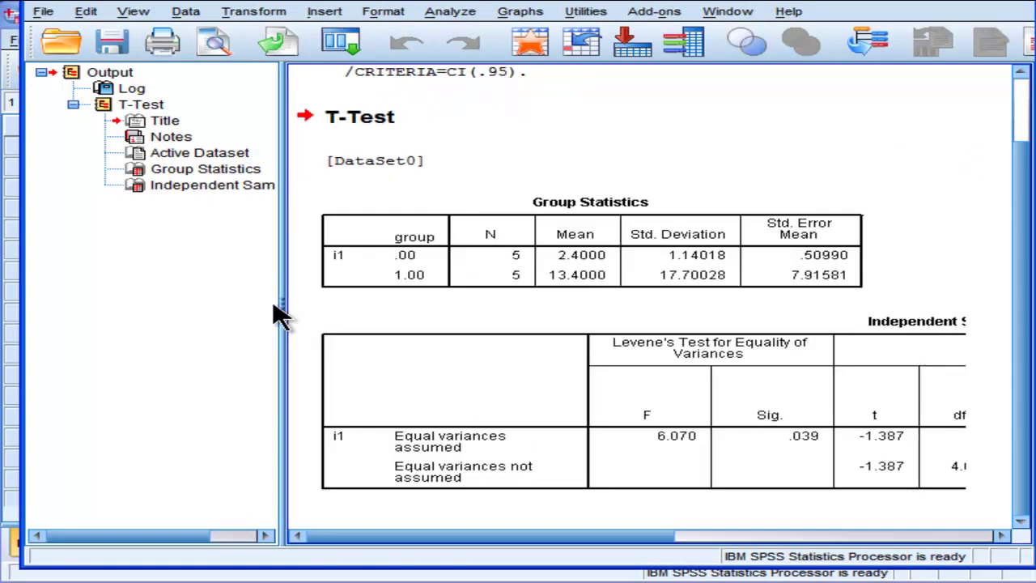
{"action": "left_click_drag", "start_coordinate": [83, 280], "coordinate": [81, 280]}
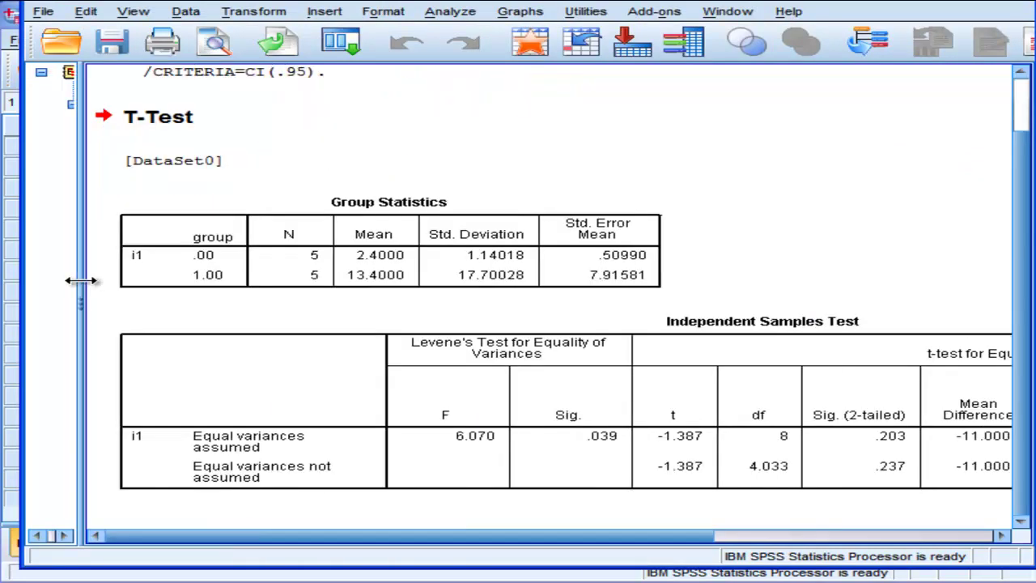
{"action": "left_click", "coordinate": [534, 247]}
{"action": "left_click", "coordinate": [579, 390]}
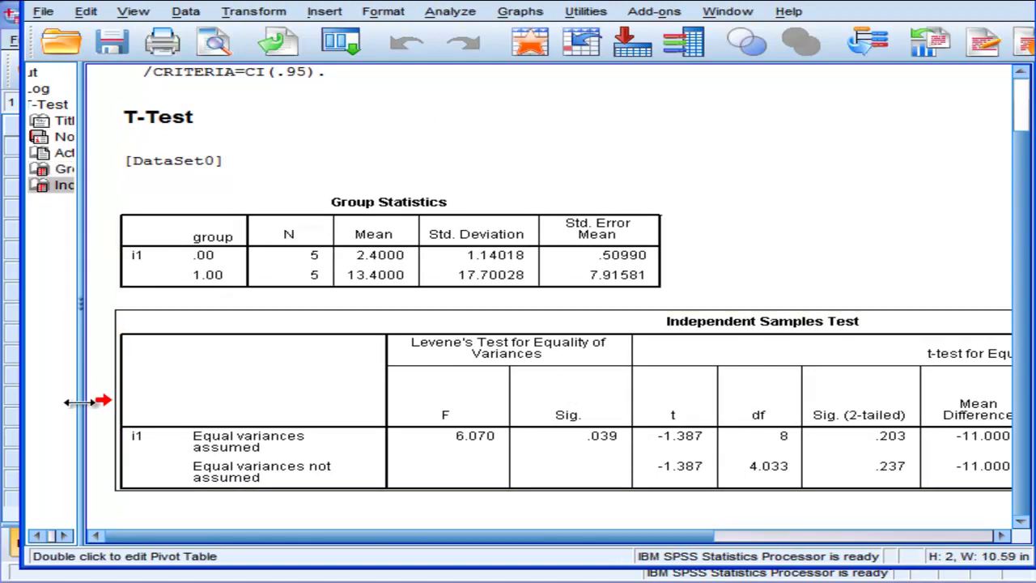
{"action": "left_click_drag", "start_coordinate": [52, 398], "coordinate": [31, 398]}
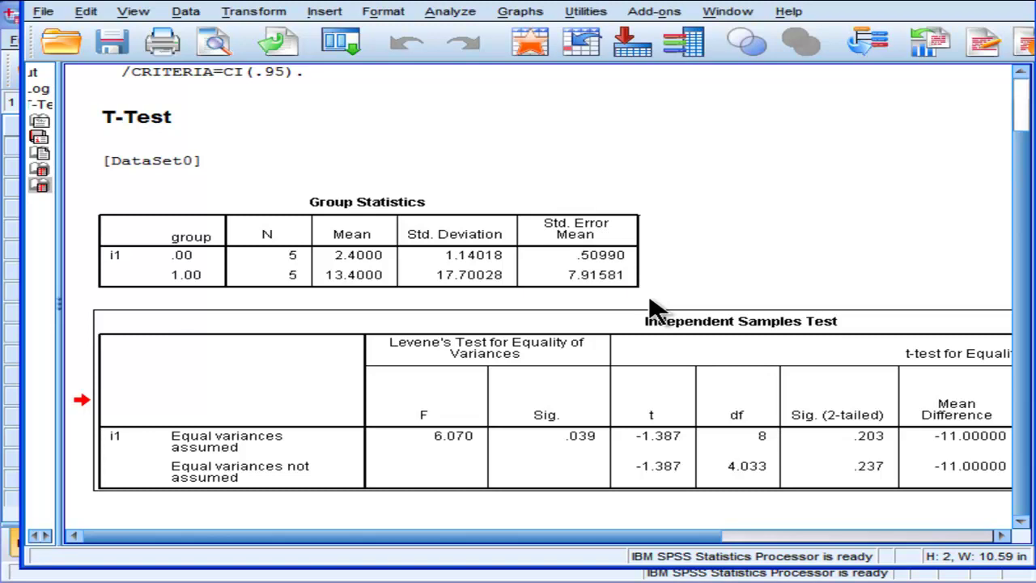
{"action": "left_click", "coordinate": [656, 309]}
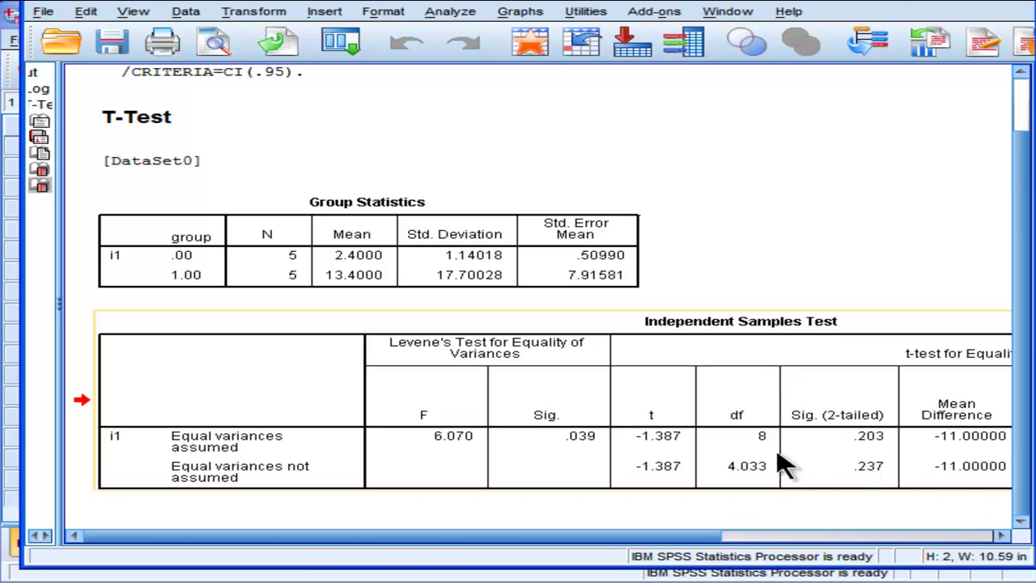
{"action": "left_click", "coordinate": [796, 359]}
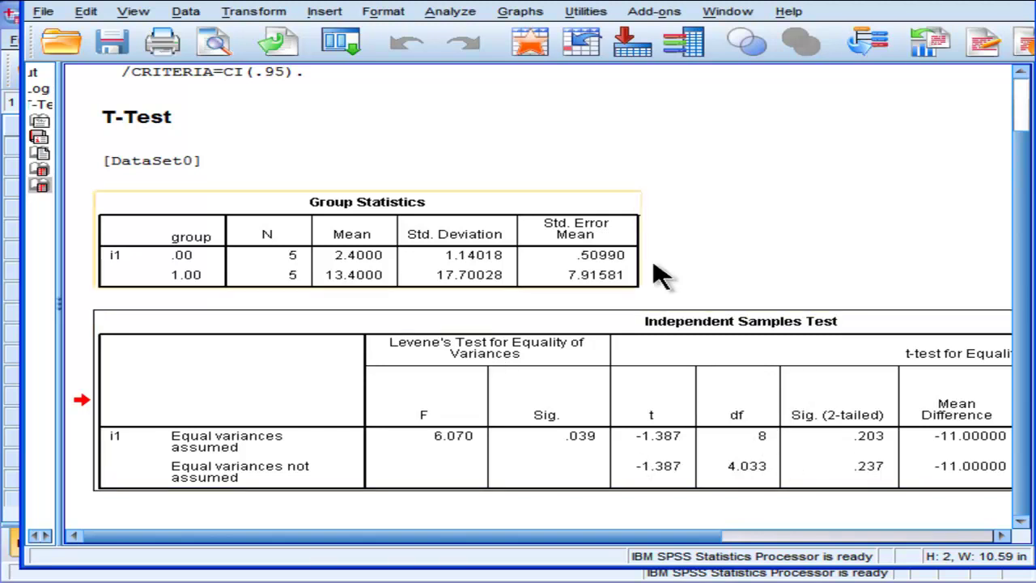
{"action": "left_click", "coordinate": [567, 263]}
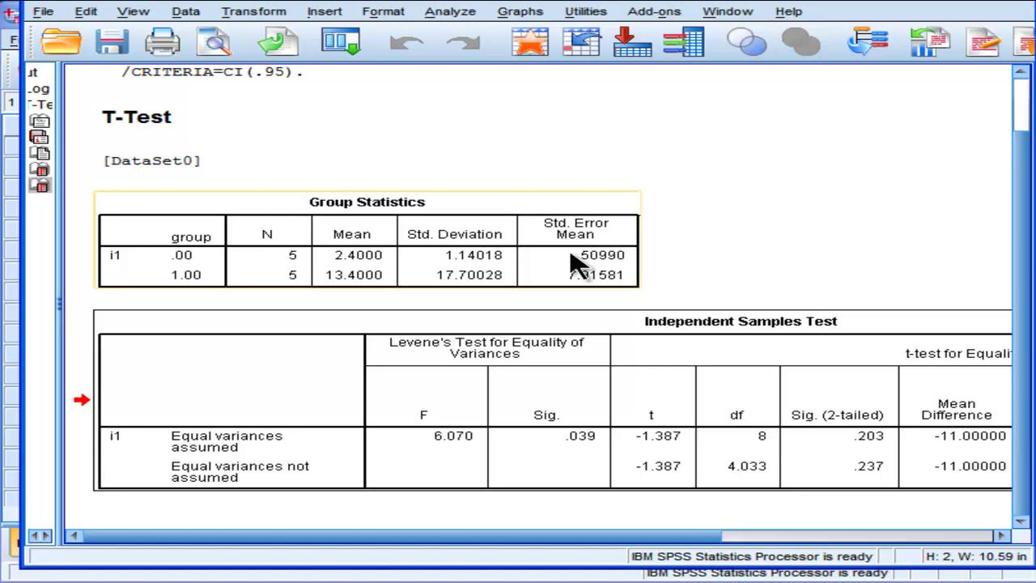
{"action": "left_click", "coordinate": [963, 3]}
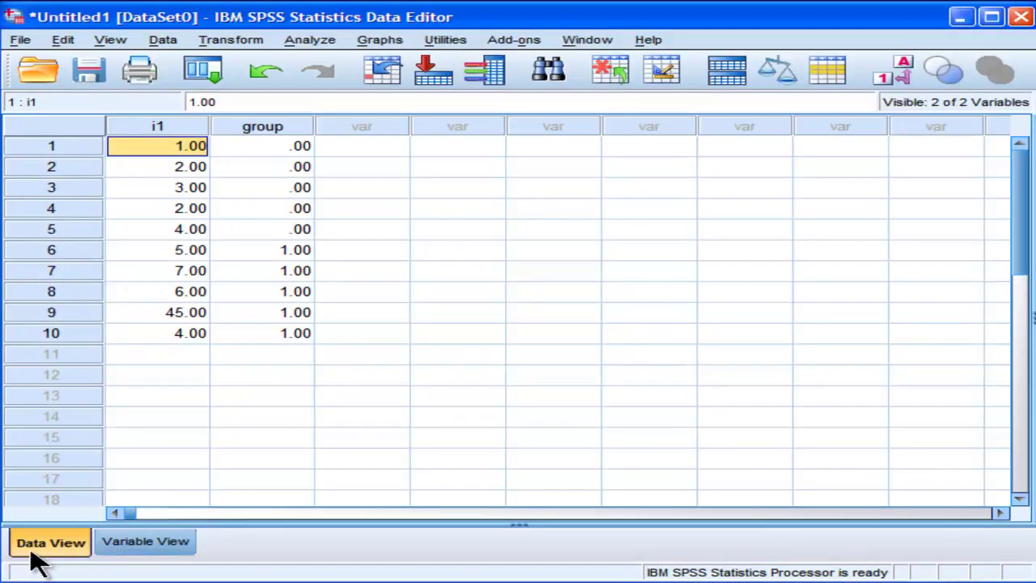
{"action": "left_click", "coordinate": [152, 551]}
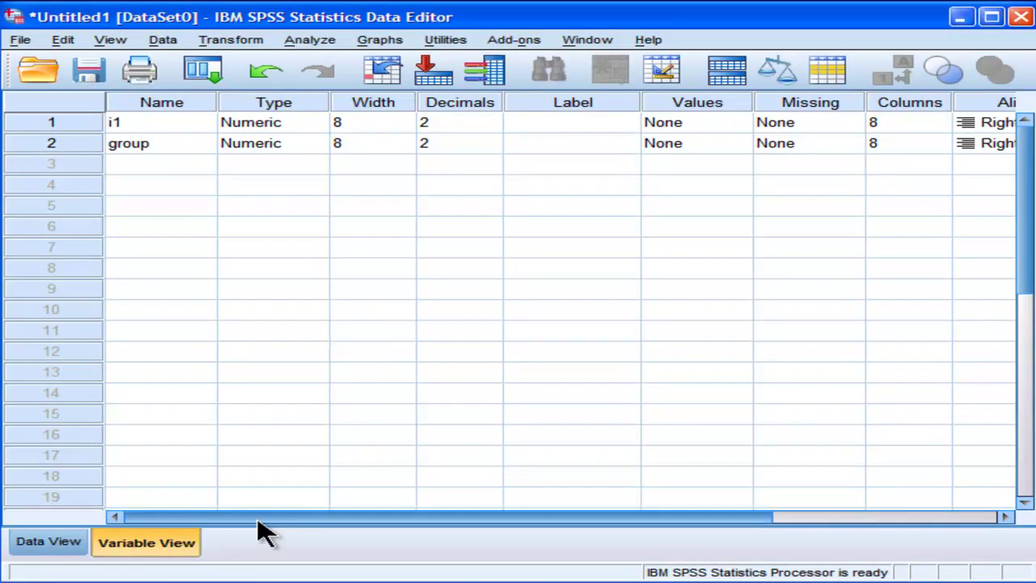
{"action": "left_click", "coordinate": [261, 581]}
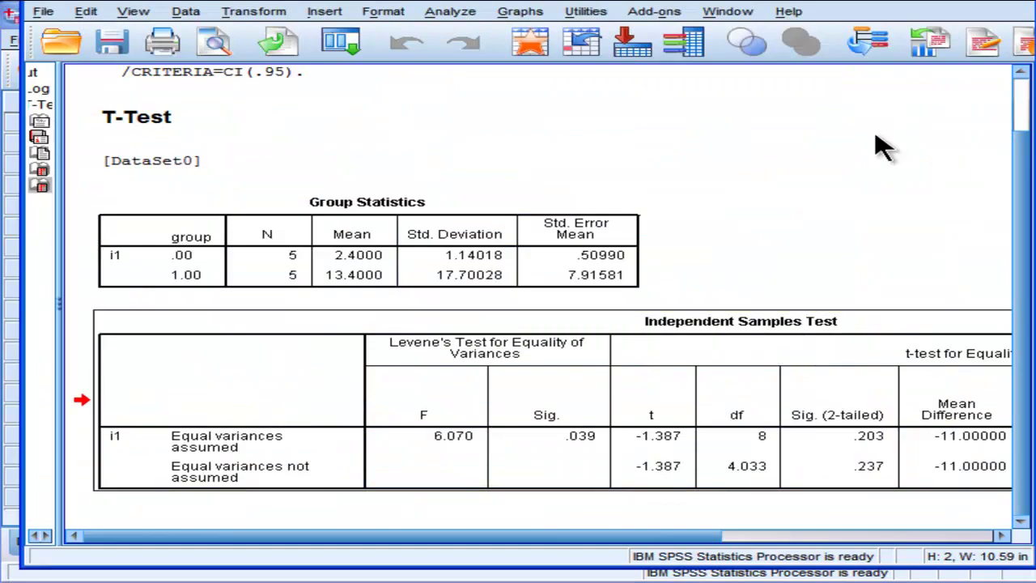
Create a Legacy Dialogs histogram of i1 and select the resulting chart in the output.
{"action": "left_click", "coordinate": [536, 16]}
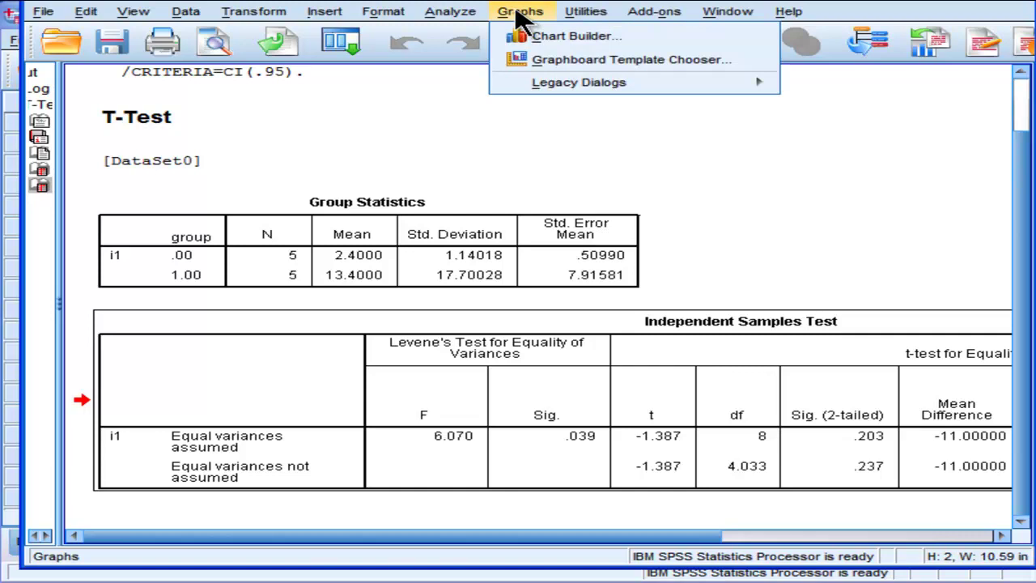
{"action": "mouse_move", "coordinate": [627, 89]}
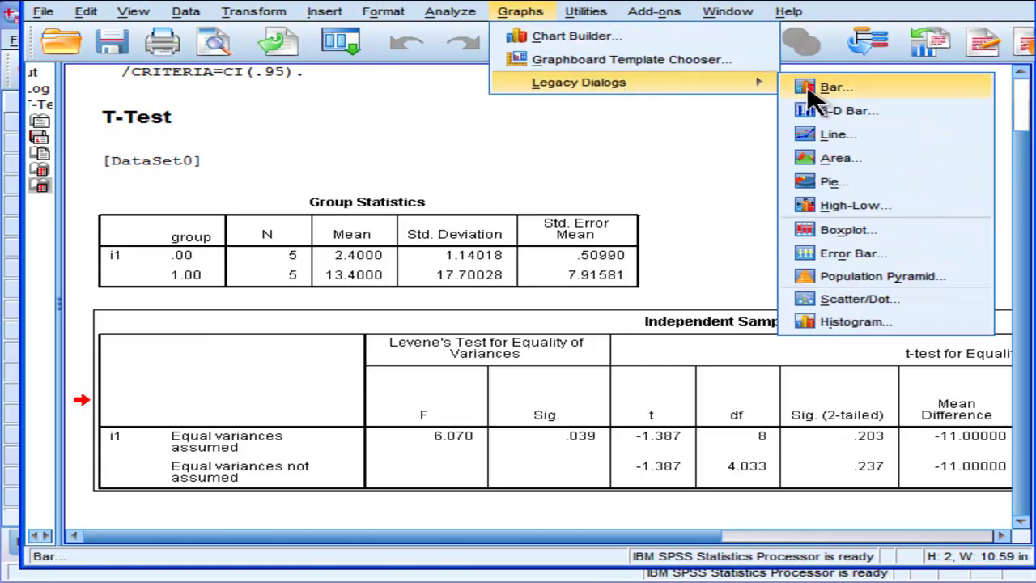
{"action": "left_click", "coordinate": [828, 321]}
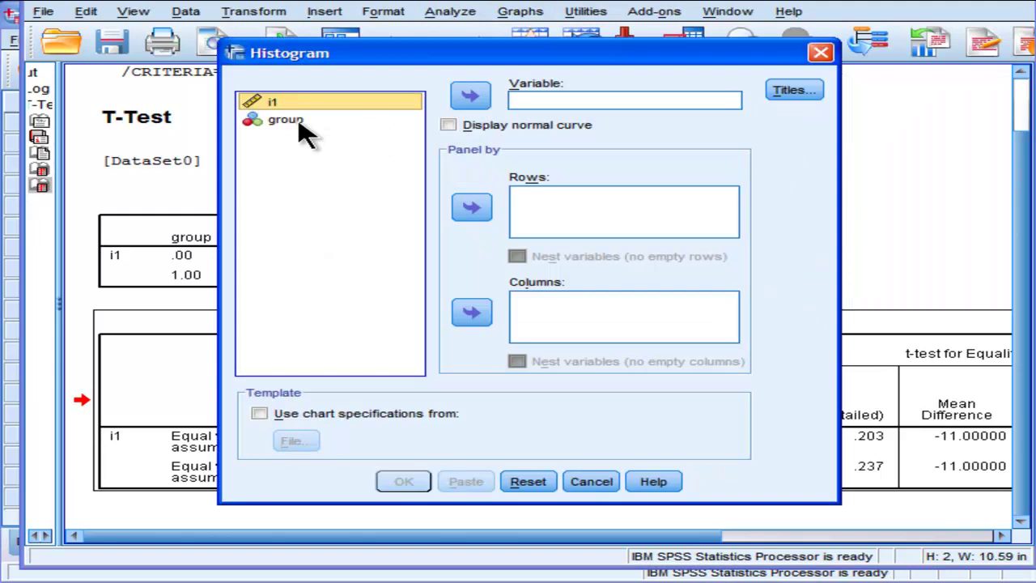
{"action": "left_click", "coordinate": [471, 96]}
{"action": "left_click", "coordinate": [403, 481]}
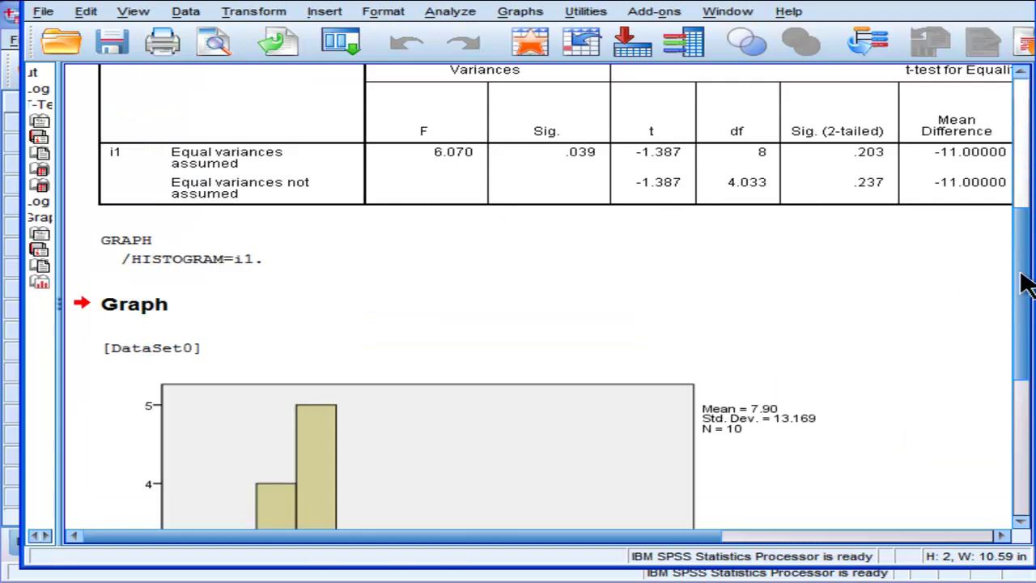
{"action": "scroll", "coordinate": [1024, 377], "scroll_direction": "down", "scroll_amount": 5}
{"action": "scroll", "coordinate": [1025, 381], "scroll_direction": "up", "scroll_amount": 1}
{"action": "left_click", "coordinate": [405, 359]}
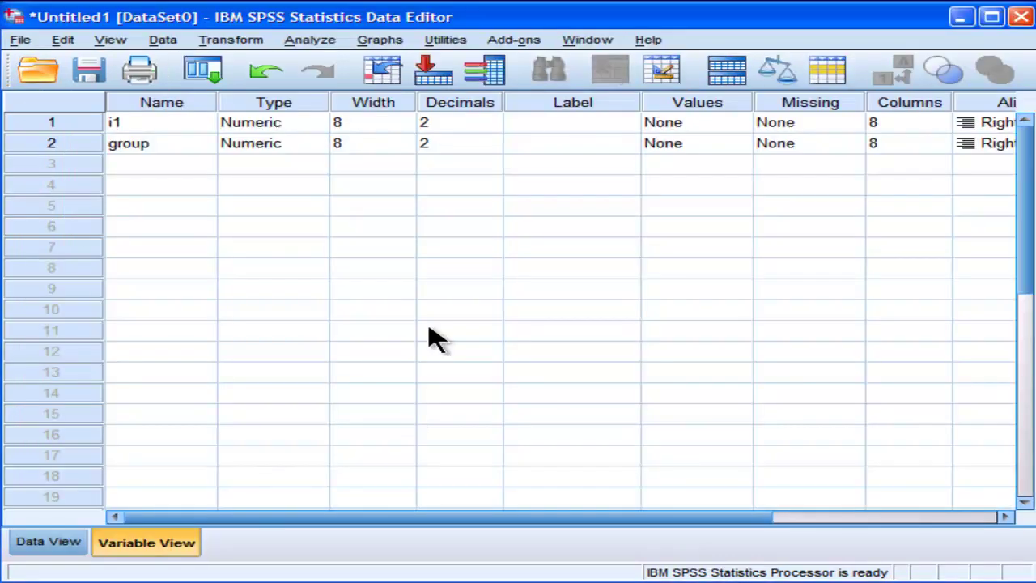
Return to Data View and paste the i1-by-group(0 1) t-test setup as syntax.
{"action": "left_click", "coordinate": [47, 543]}
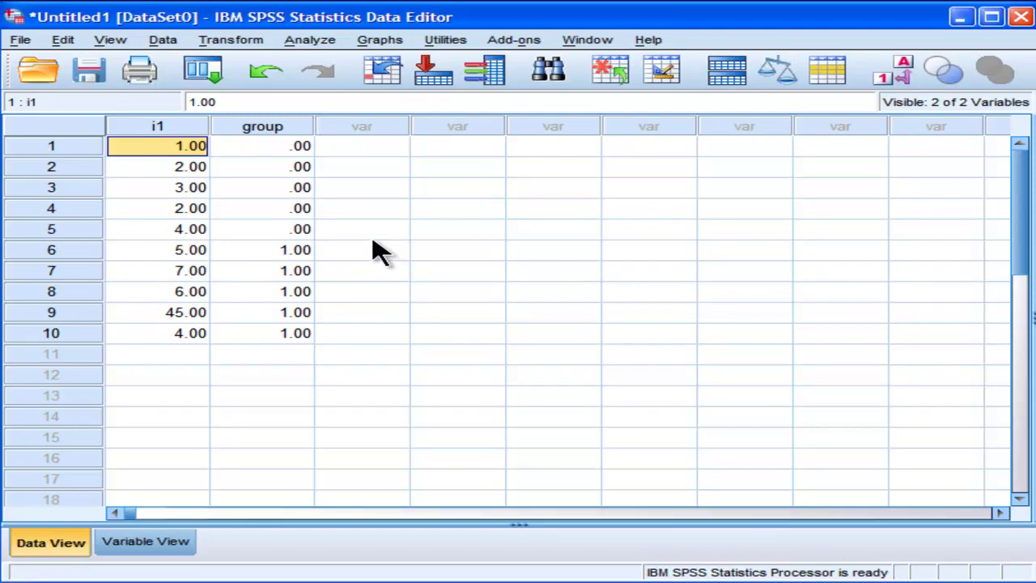
{"action": "left_click", "coordinate": [310, 39]}
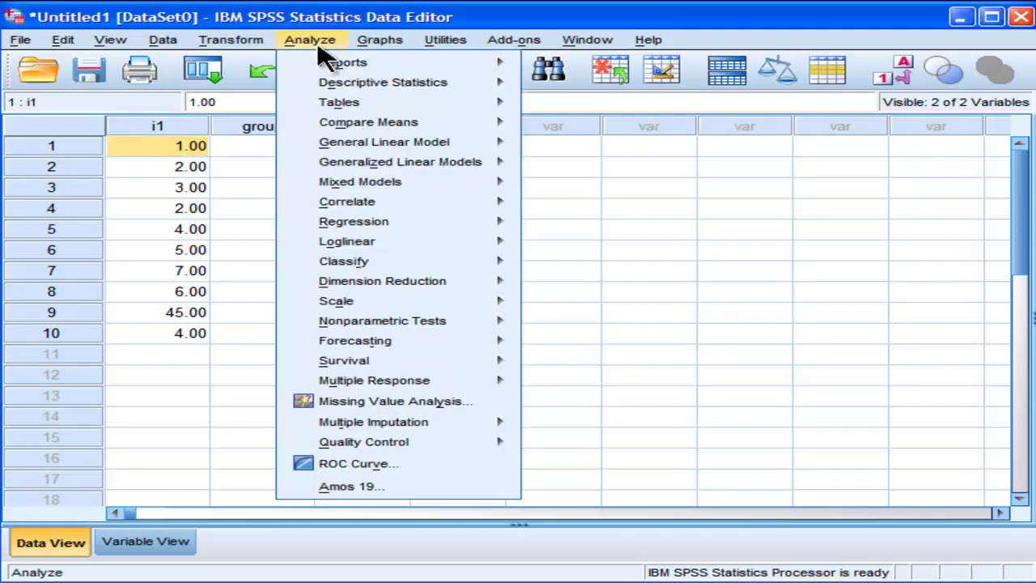
{"action": "mouse_move", "coordinate": [432, 125]}
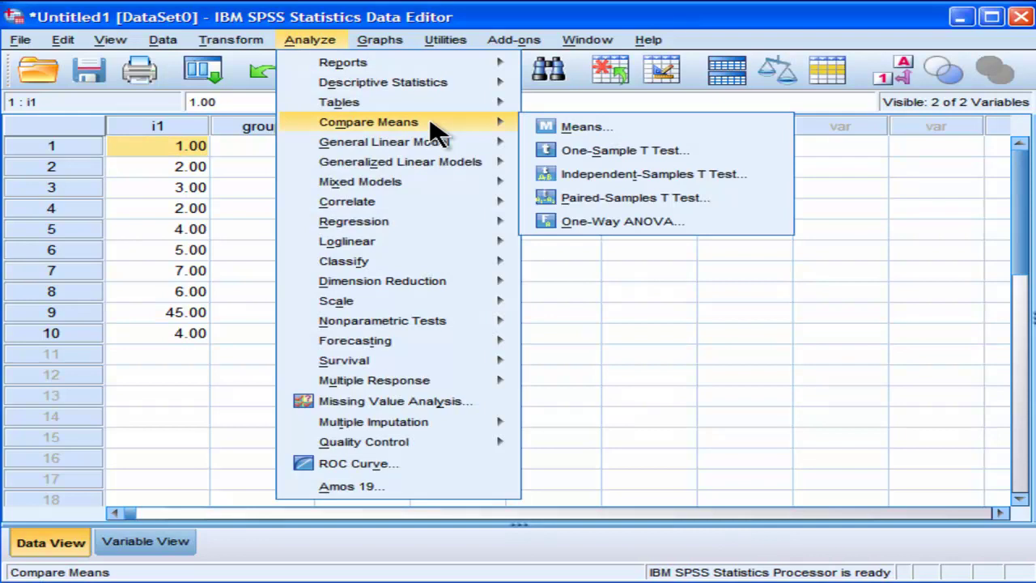
{"action": "left_click", "coordinate": [585, 180]}
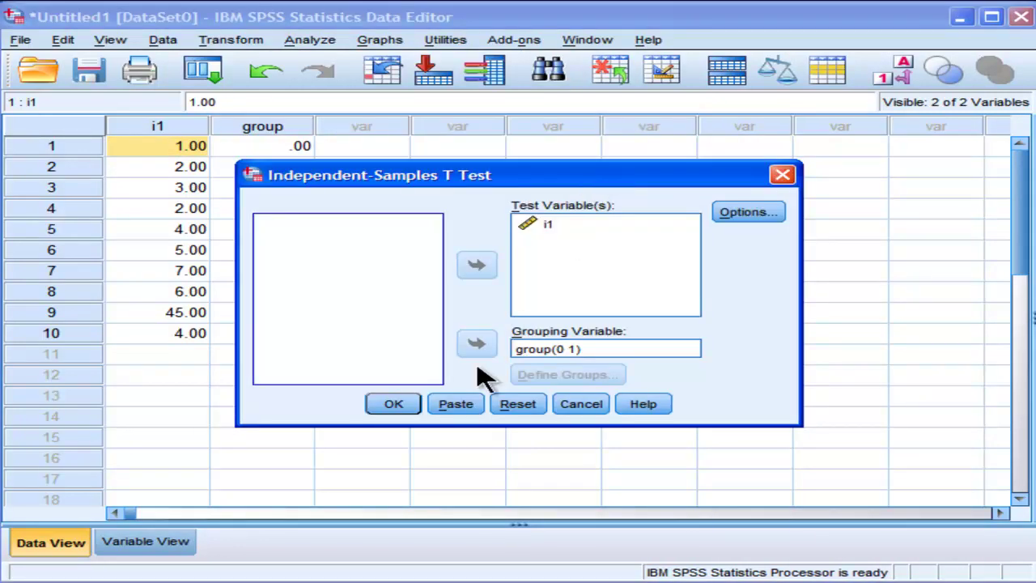
{"action": "left_click", "coordinate": [468, 409]}
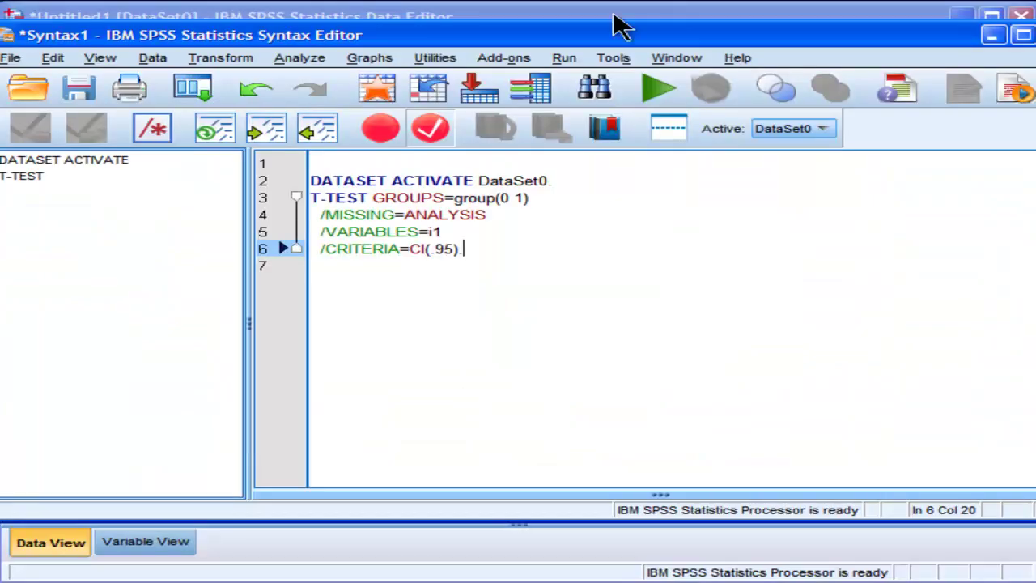
Move and narrow the Syntax Editor window, then look over the pasted T-TEST lines 2–6.
{"action": "left_click_drag", "start_coordinate": [582, 26], "coordinate": [588, 9]}
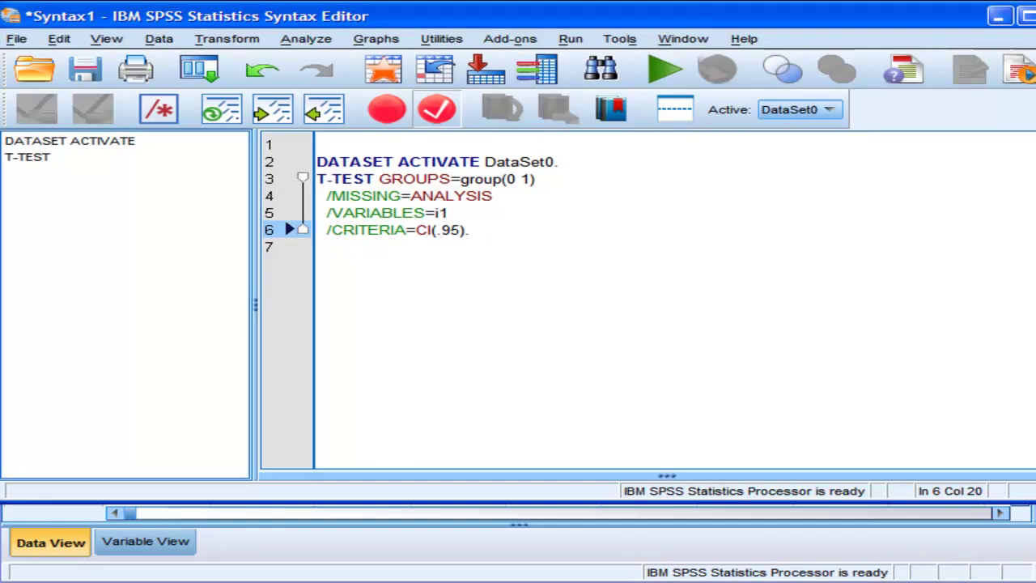
{"action": "left_click_drag", "start_coordinate": [1035, 219], "coordinate": [1022, 224]}
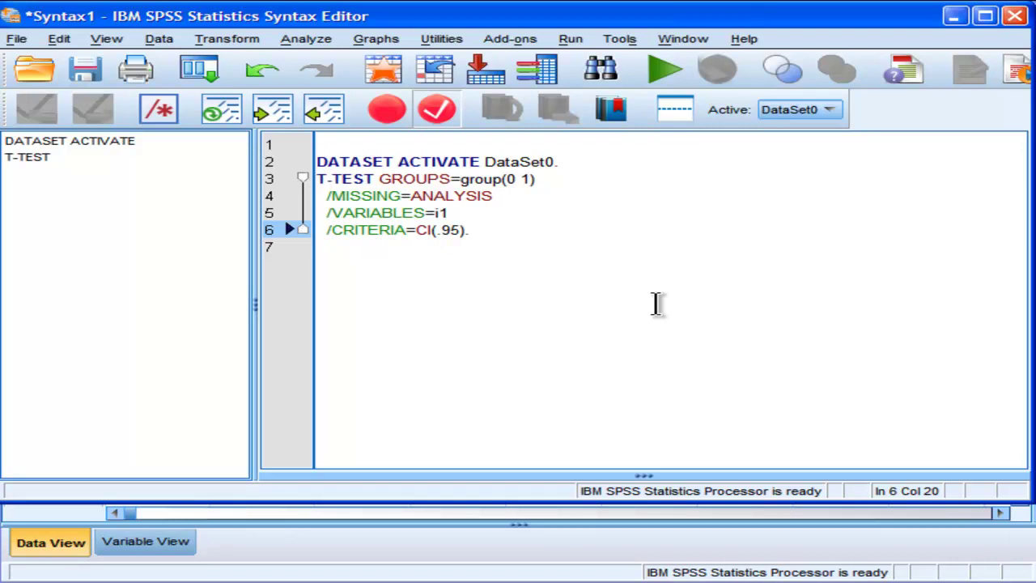
{"action": "left_click_drag", "start_coordinate": [324, 161], "coordinate": [502, 230]}
{"action": "left_click", "coordinate": [511, 242]}
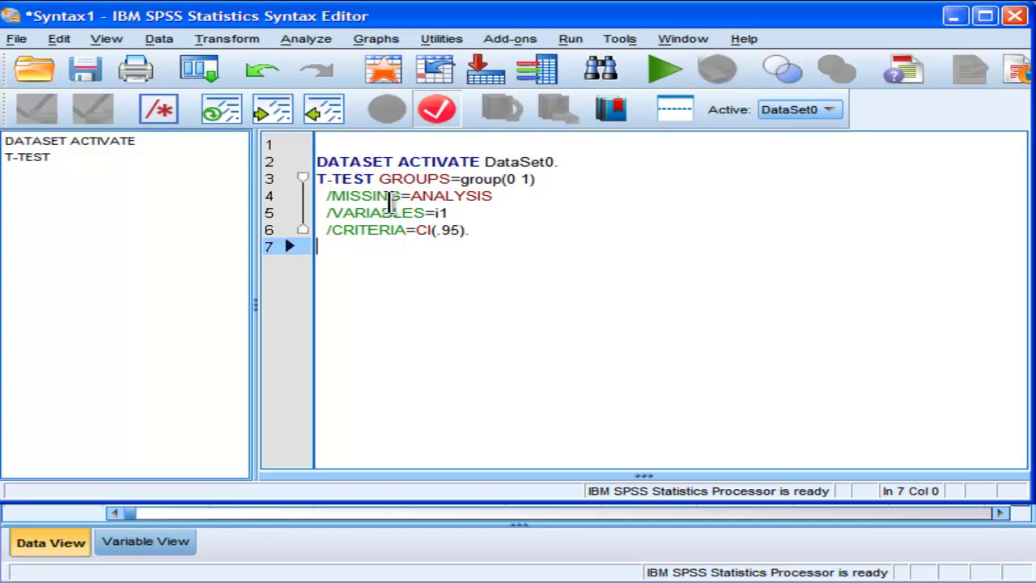
Select the T-TEST syntax on lines 2–6 and execute it with Run > All.
{"action": "left_click_drag", "start_coordinate": [321, 161], "coordinate": [513, 227]}
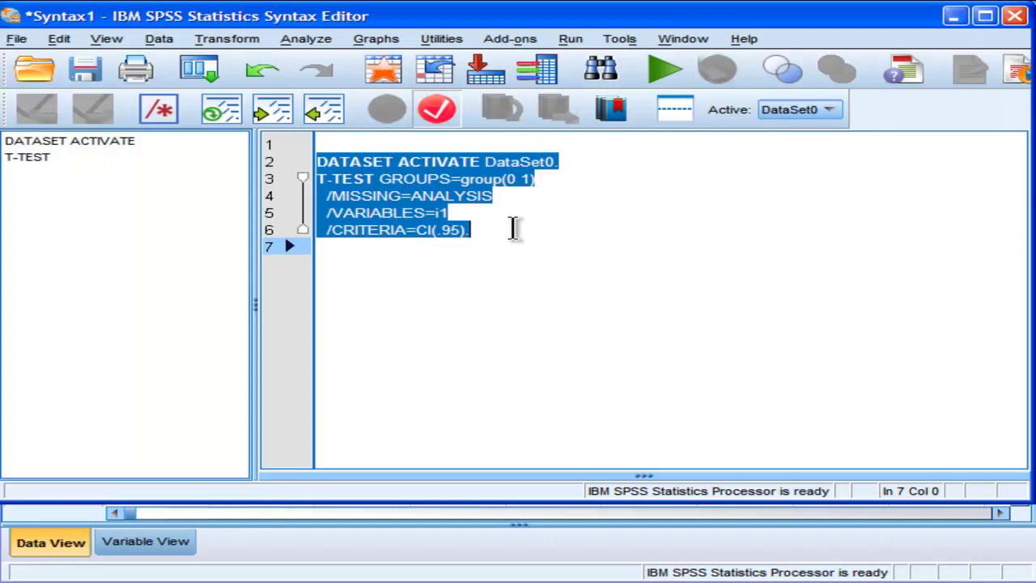
{"action": "left_click", "coordinate": [514, 231]}
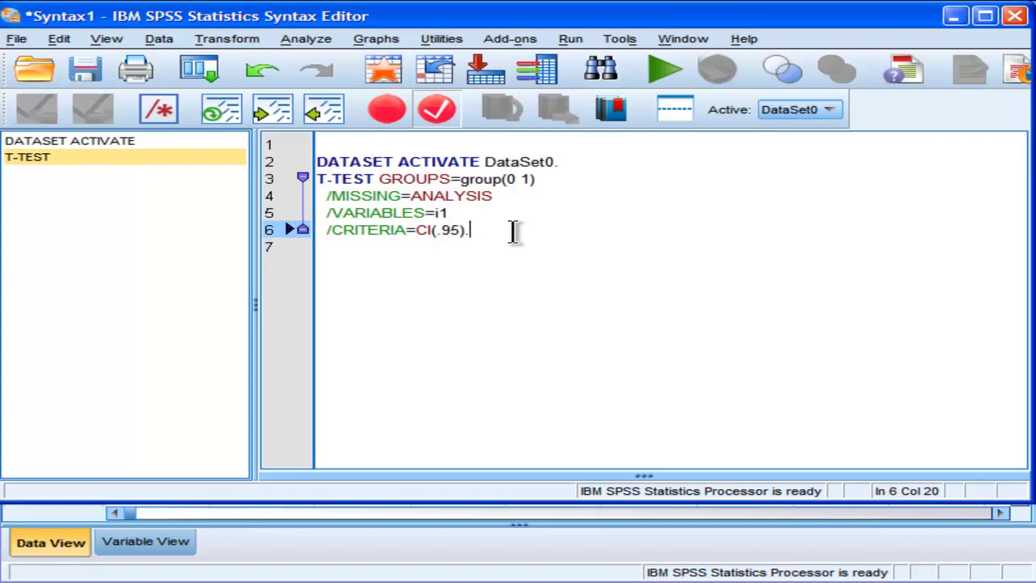
{"action": "left_click", "coordinate": [573, 39]}
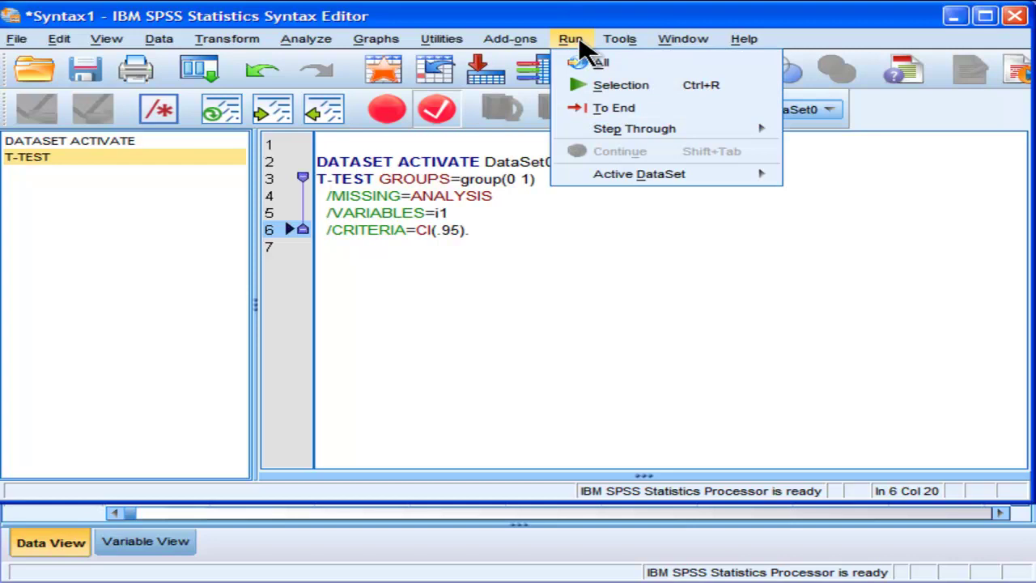
{"action": "left_click", "coordinate": [598, 63]}
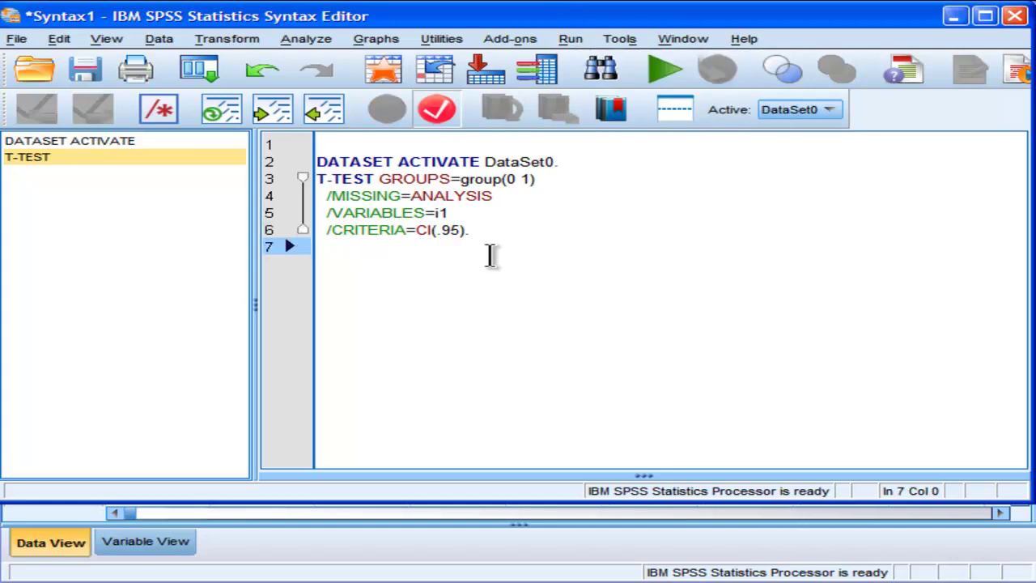